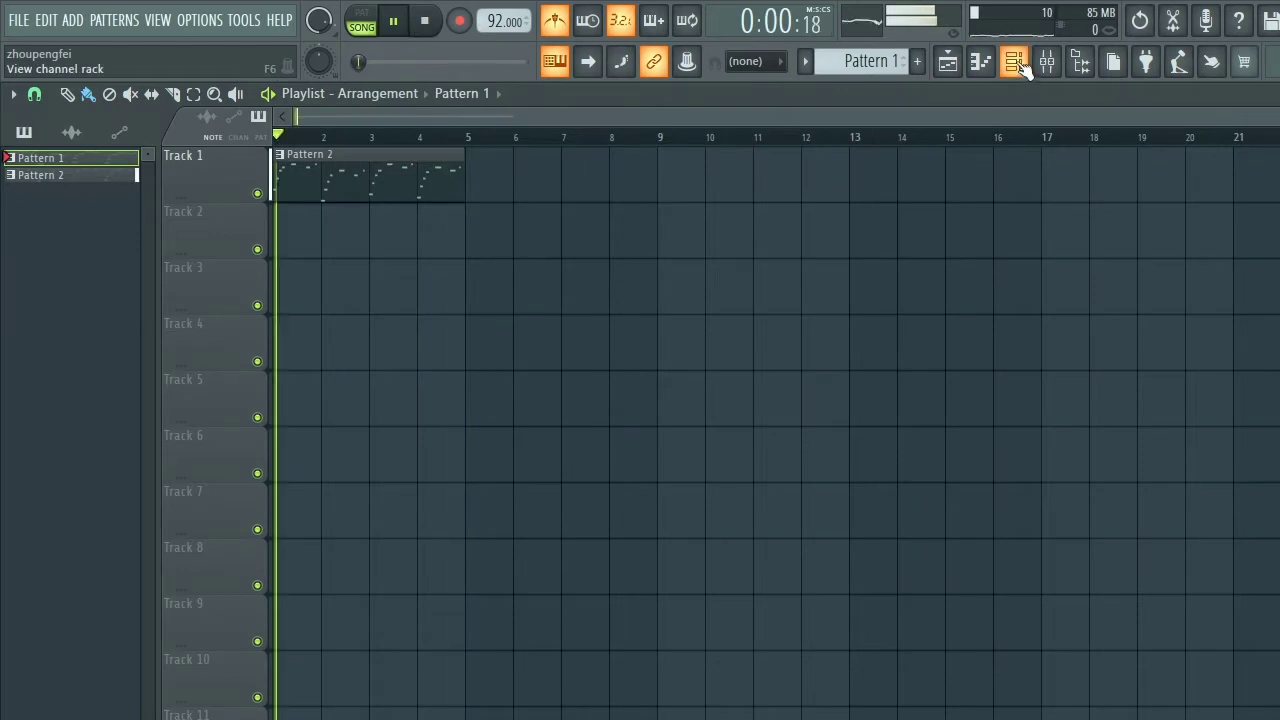
Step: Choose the Analogue's Triumphant Return patch from the Pads + Strings category in Omnisphere
click(1013, 61)
click(436, 160)
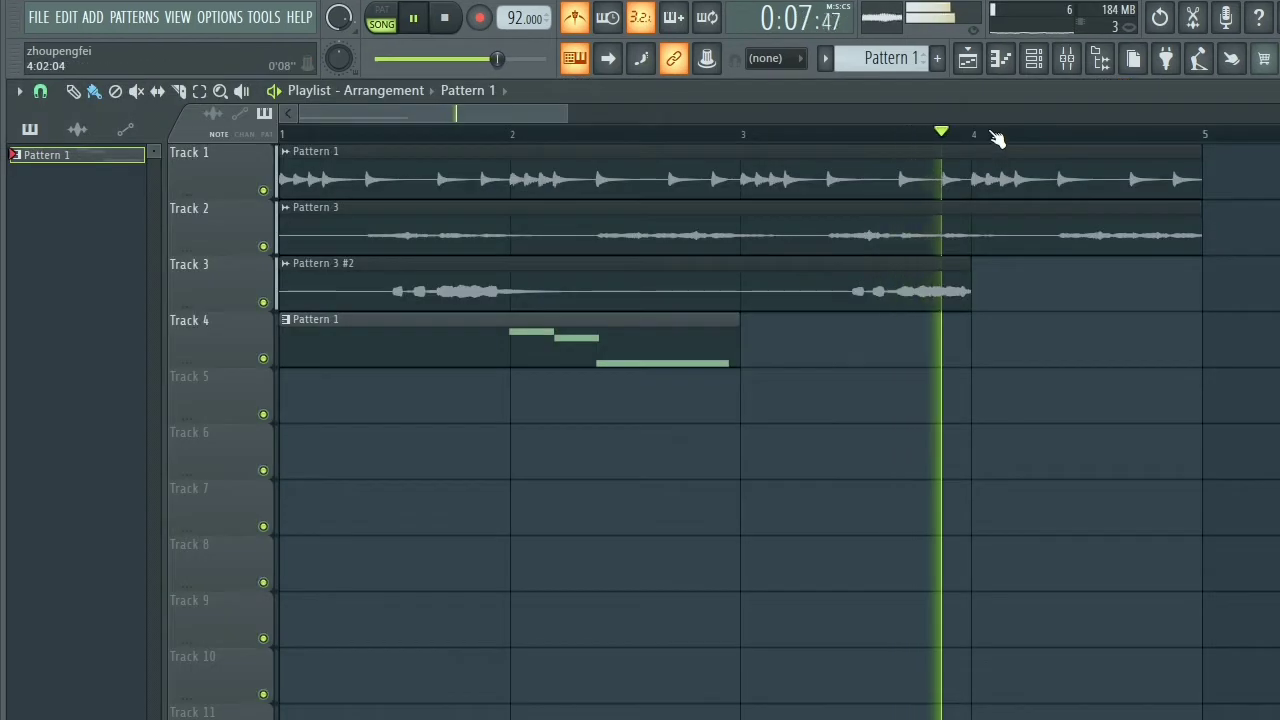
scroll(994, 134, down, 2)
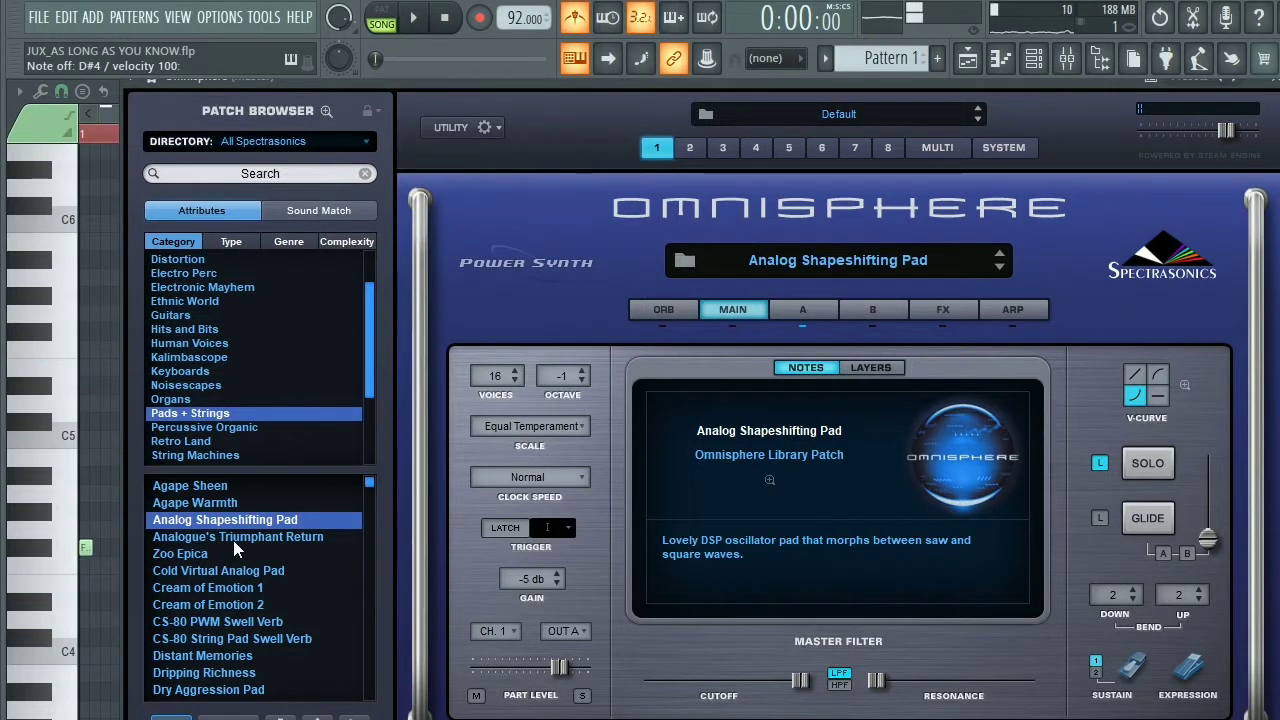
click(234, 538)
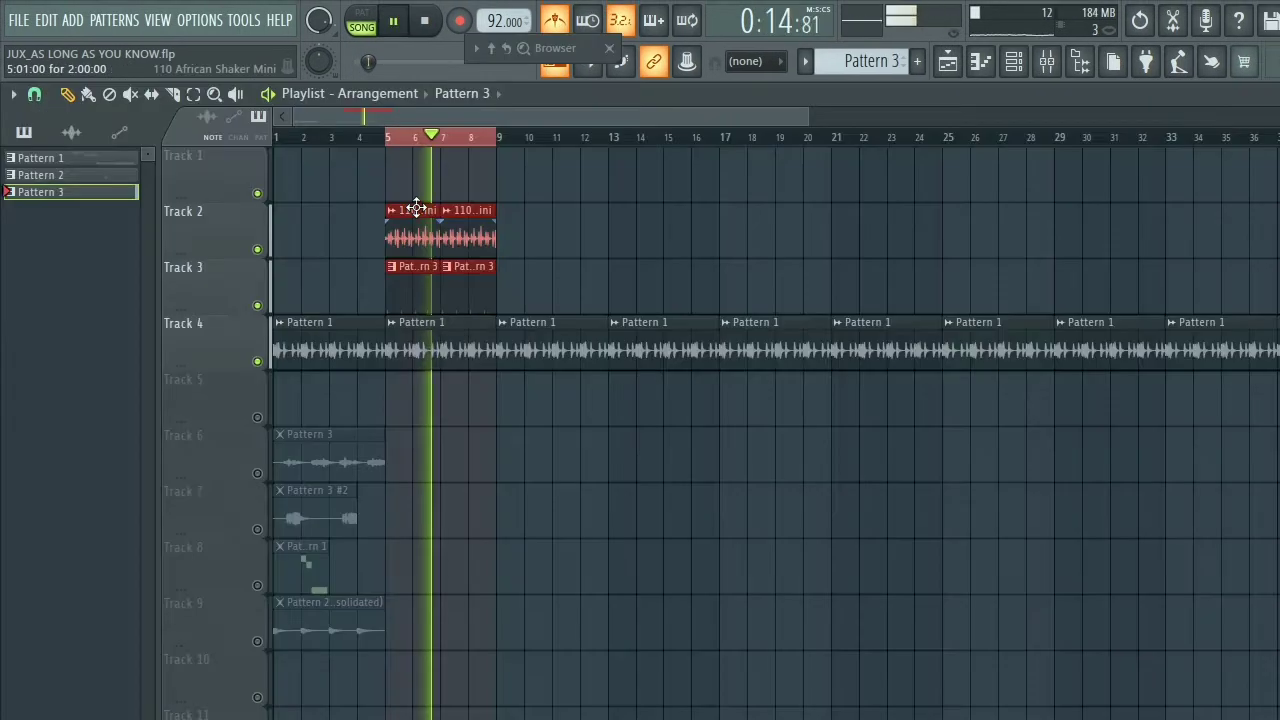
Step: Select the shaker and Pattern 3 clips on Tracks 2 and 3 in bars 5 to 8, and unmute Track 5
drag(540, 204, 391, 310)
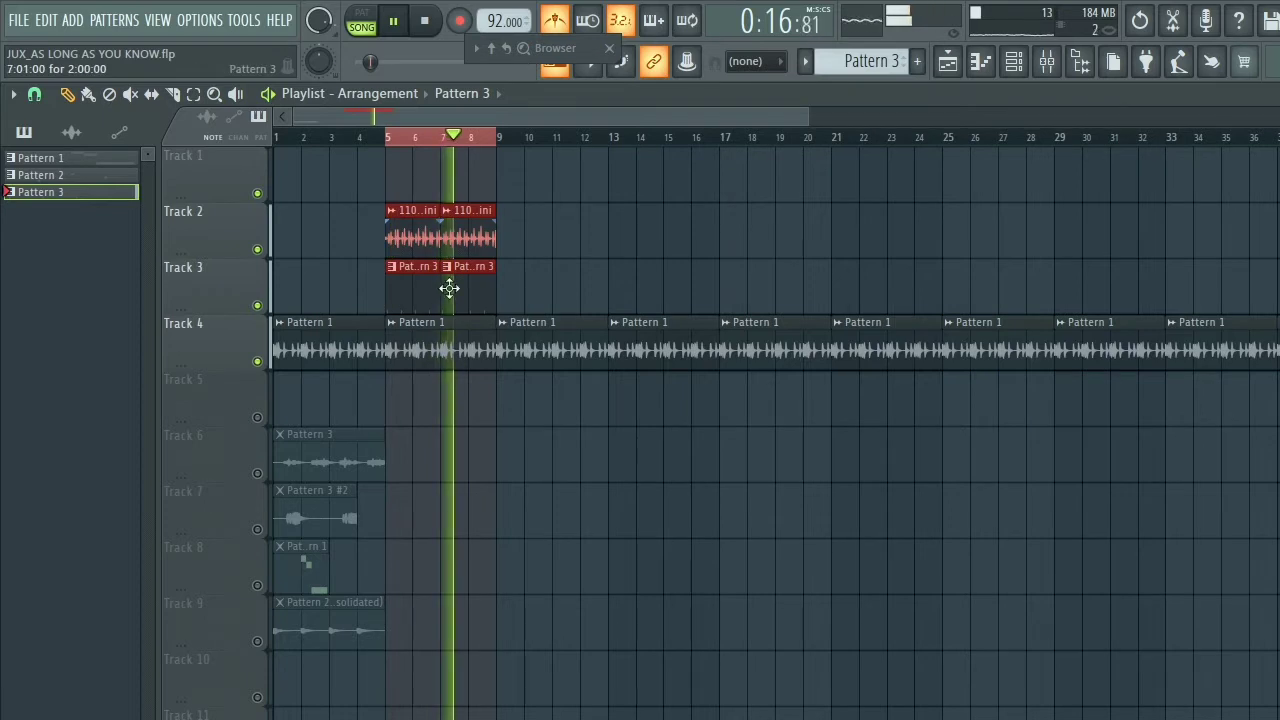
click(418, 151)
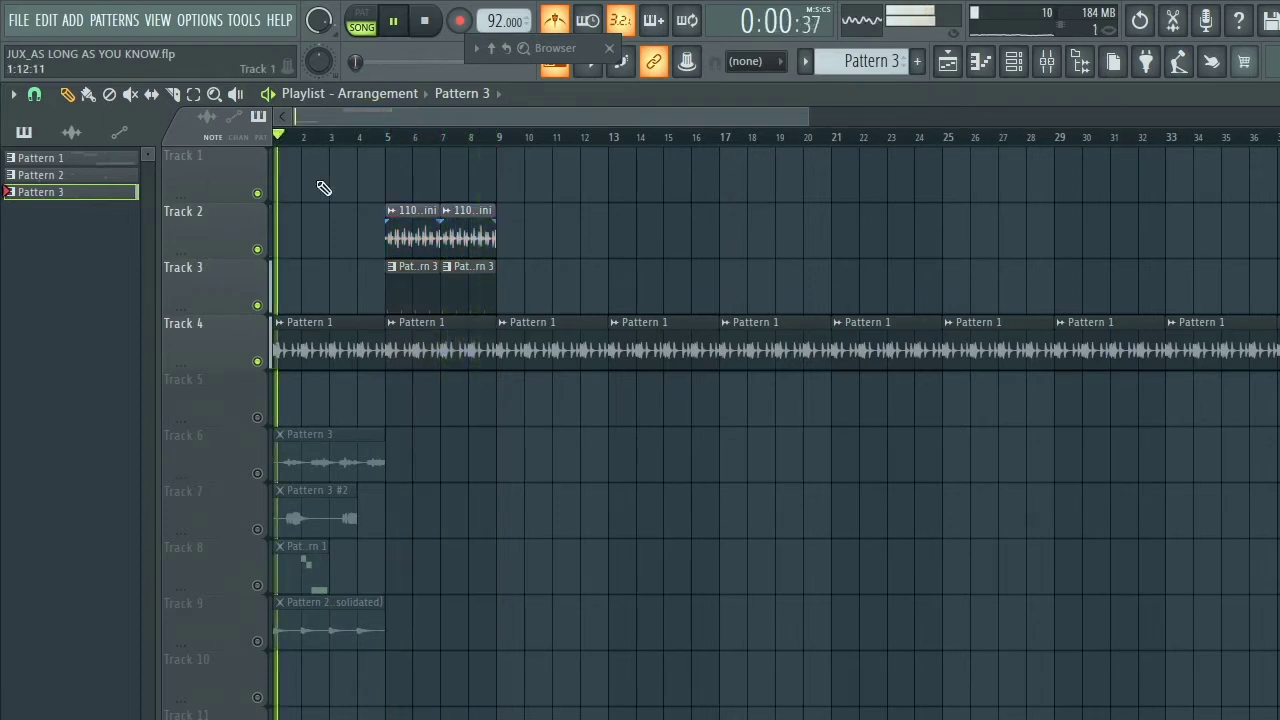
click(259, 417)
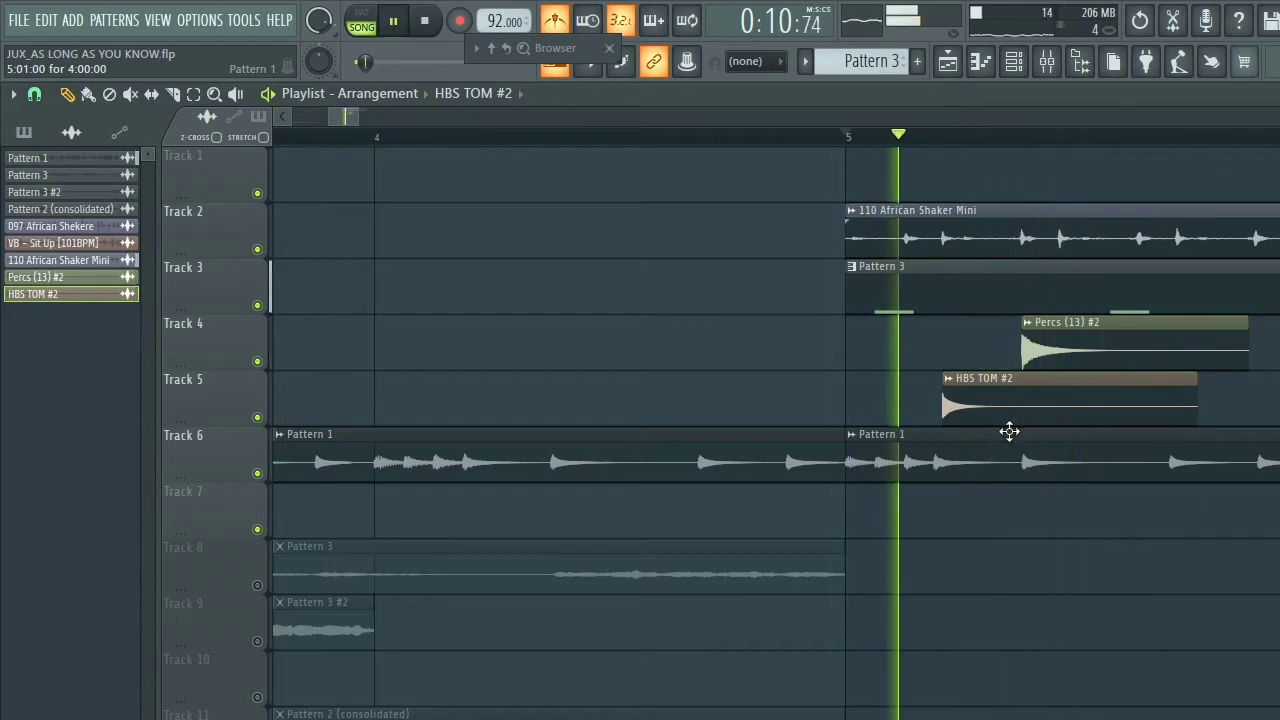
Step: Load the HBS RIM SNARE sample into a new channel and raise its gain boost to 5%
scroll(963, 149, up, 4)
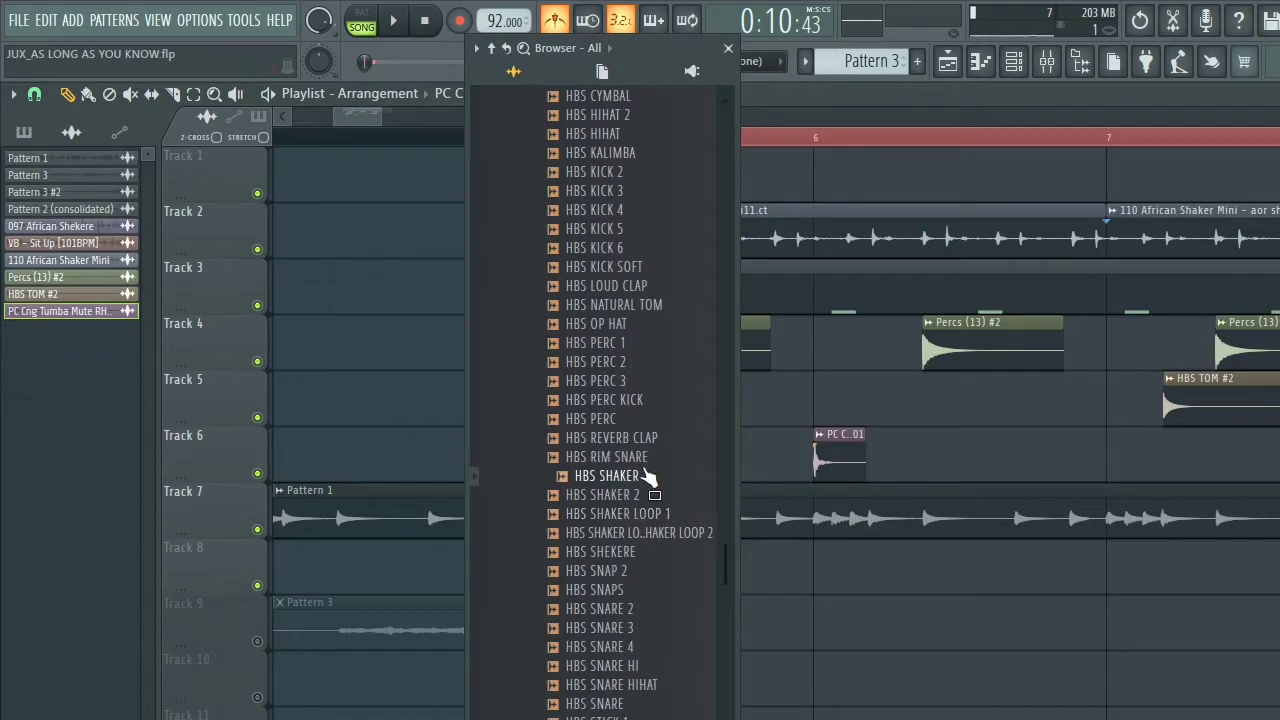
right_click(648, 465)
click(683, 475)
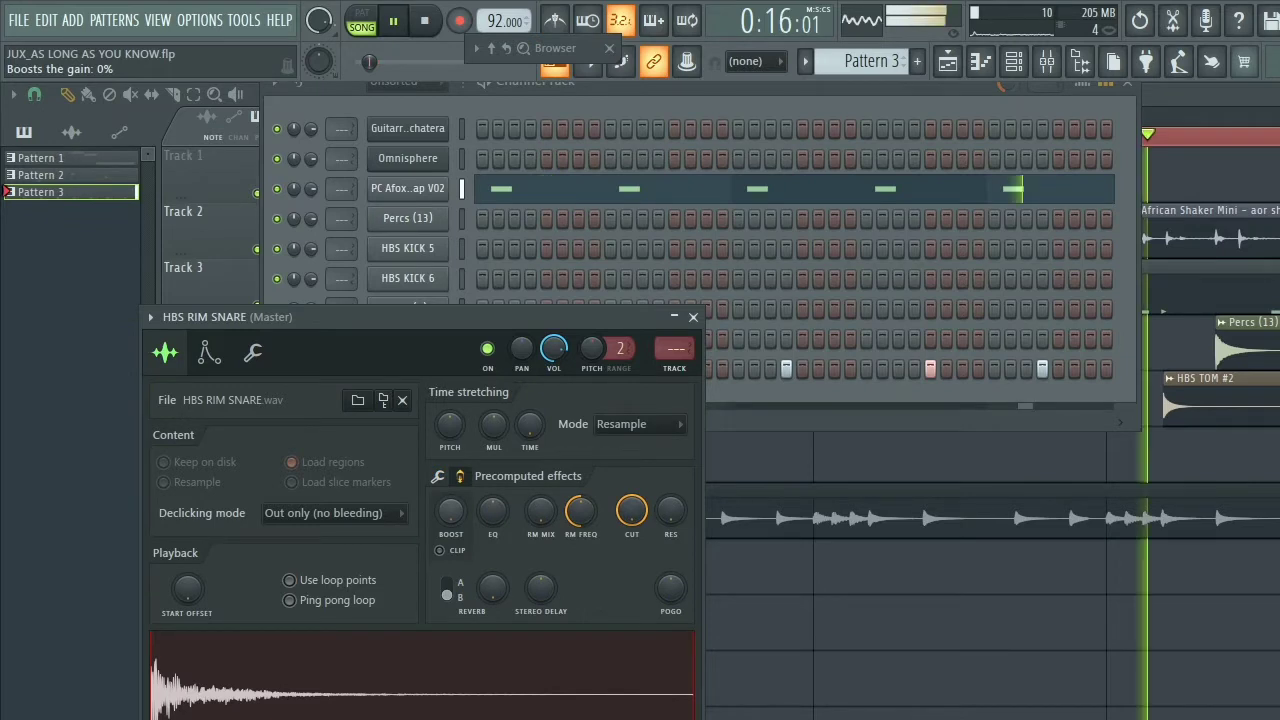
drag(453, 520, 453, 510)
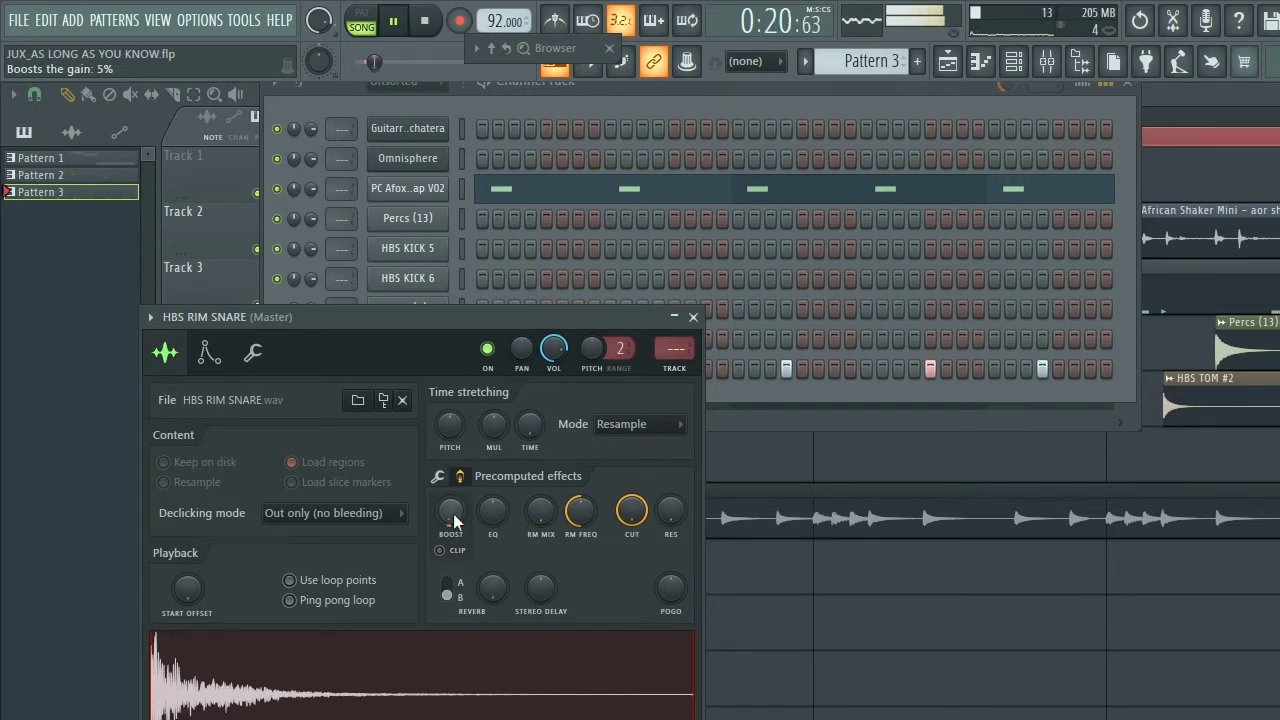
click(695, 317)
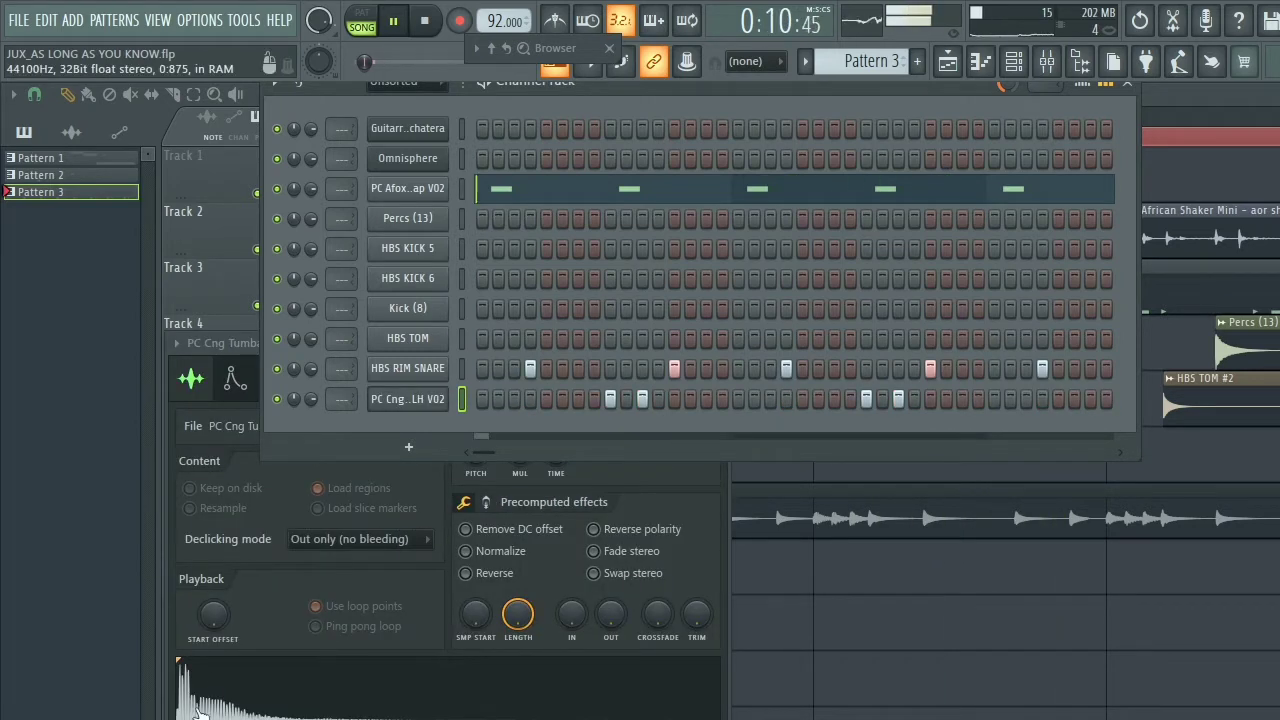
Step: Close the PC Cng Tumba Open LH V02 channel settings and audition the cowbell and cuica percussion samples
click(413, 488)
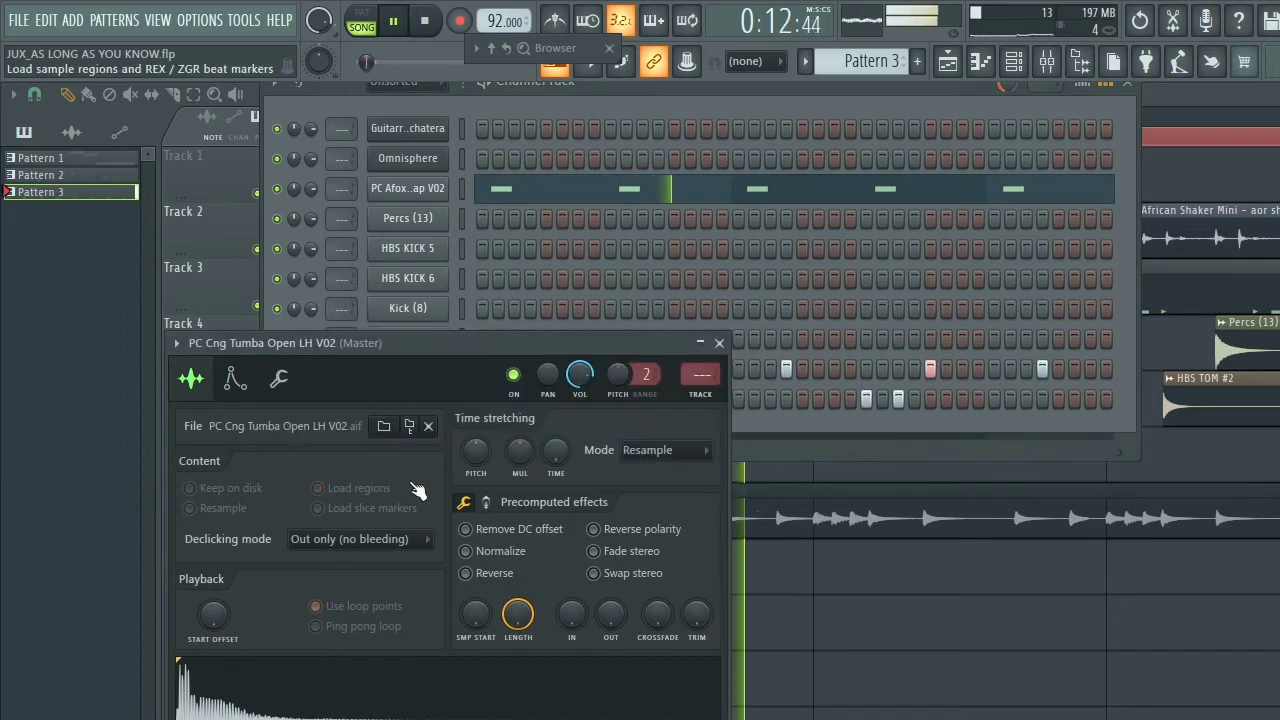
click(720, 344)
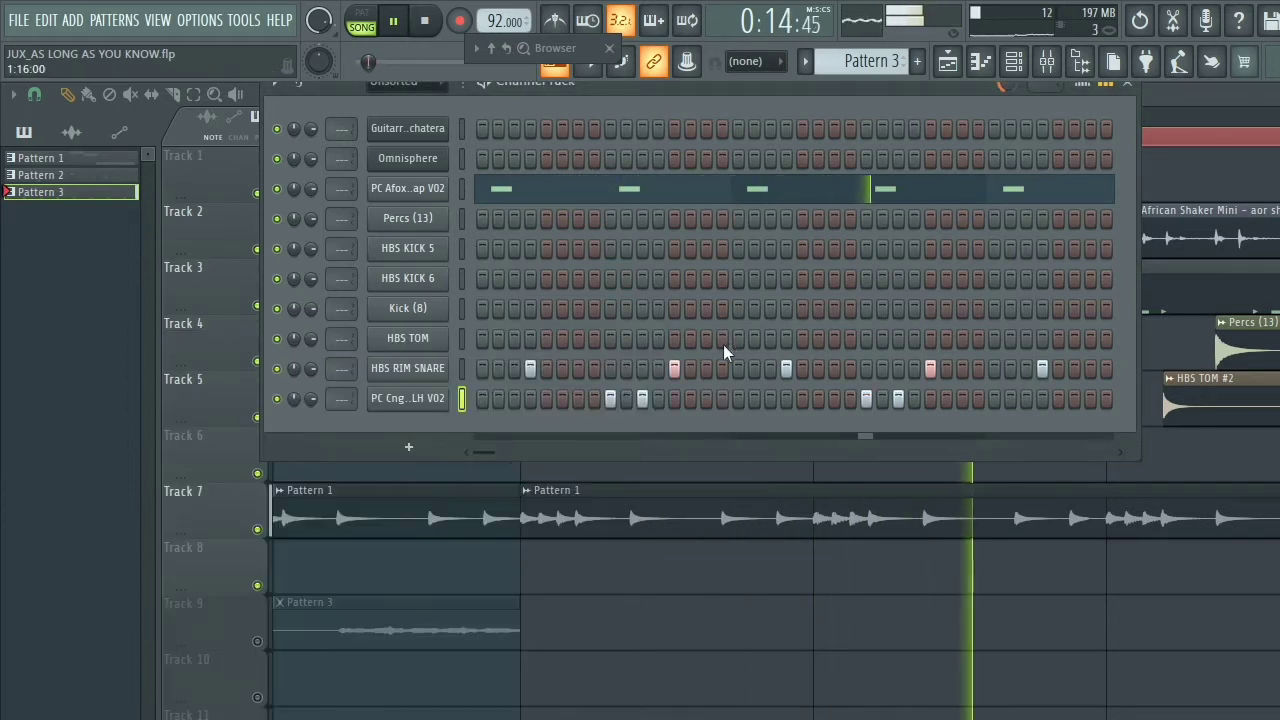
drag(615, 586, 606, 641)
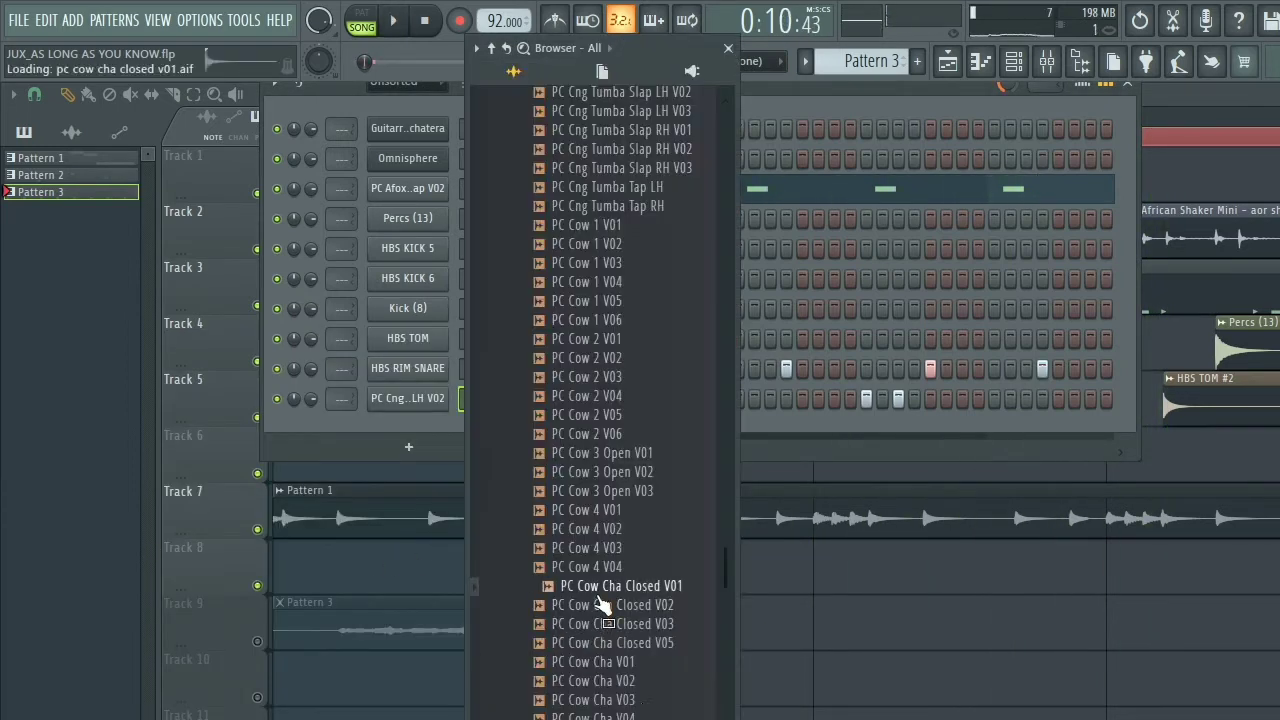
scroll(599, 403, down, 4)
scroll(600, 630, down, 4)
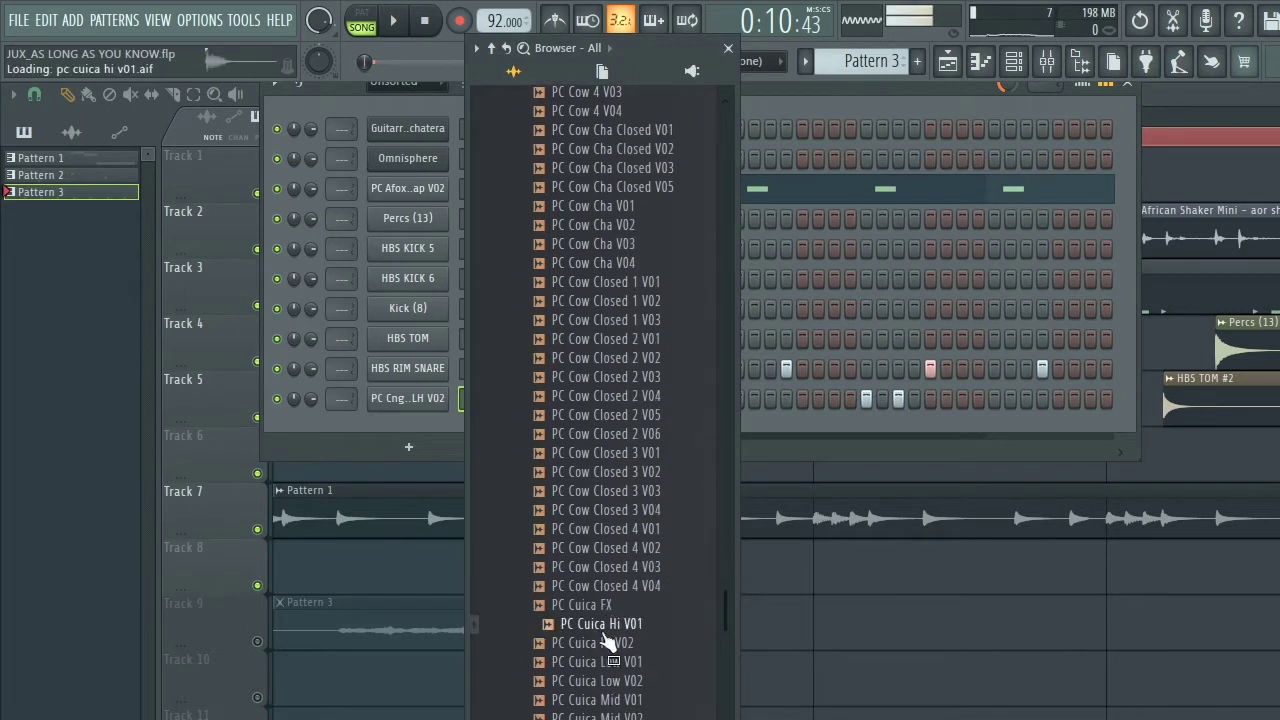
scroll(600, 645, down, 4)
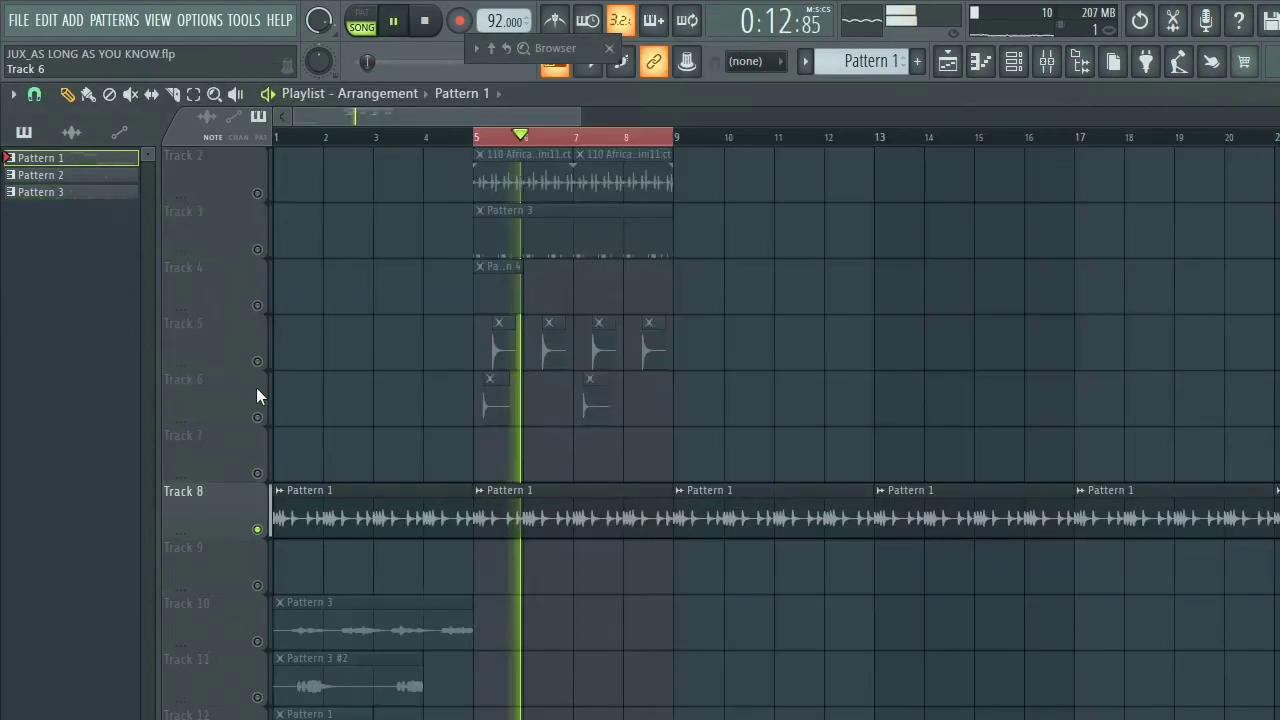
Step: Turn all playlist tracks back on and delete the Pattern 1 audio clip on Track 8 at bar 5
ctrl+click(262, 302)
key(space)
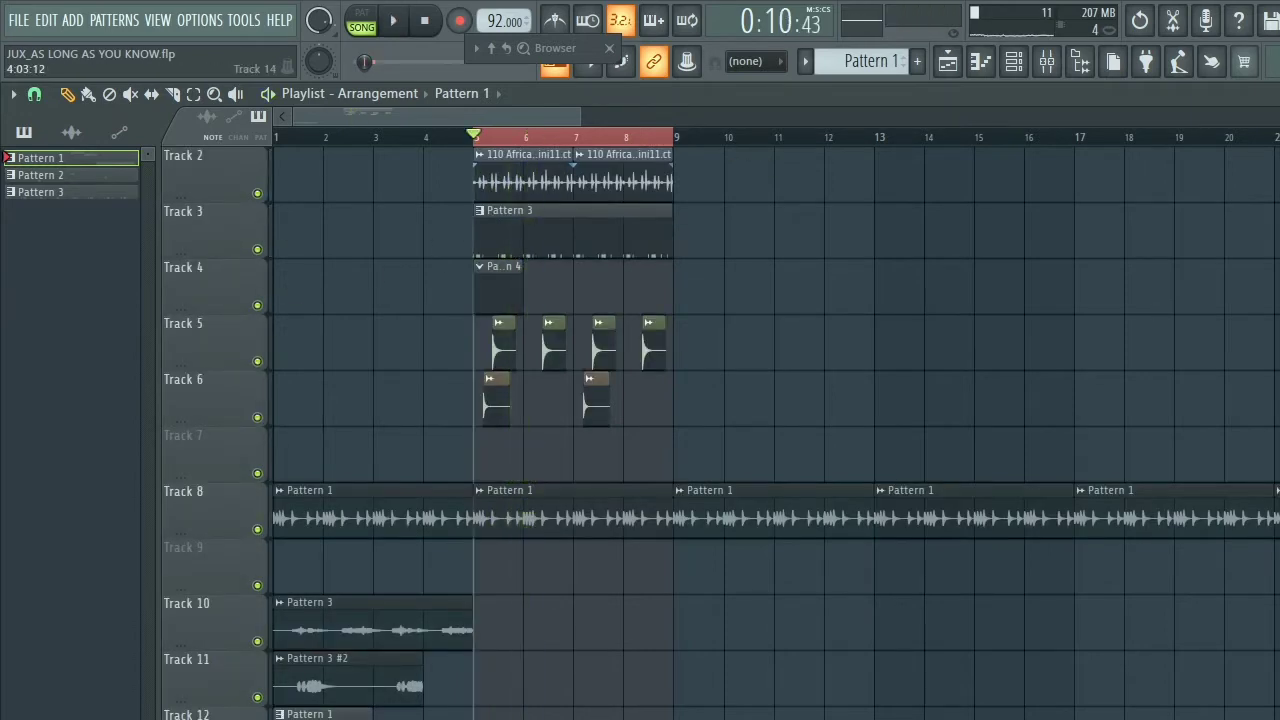
key(space)
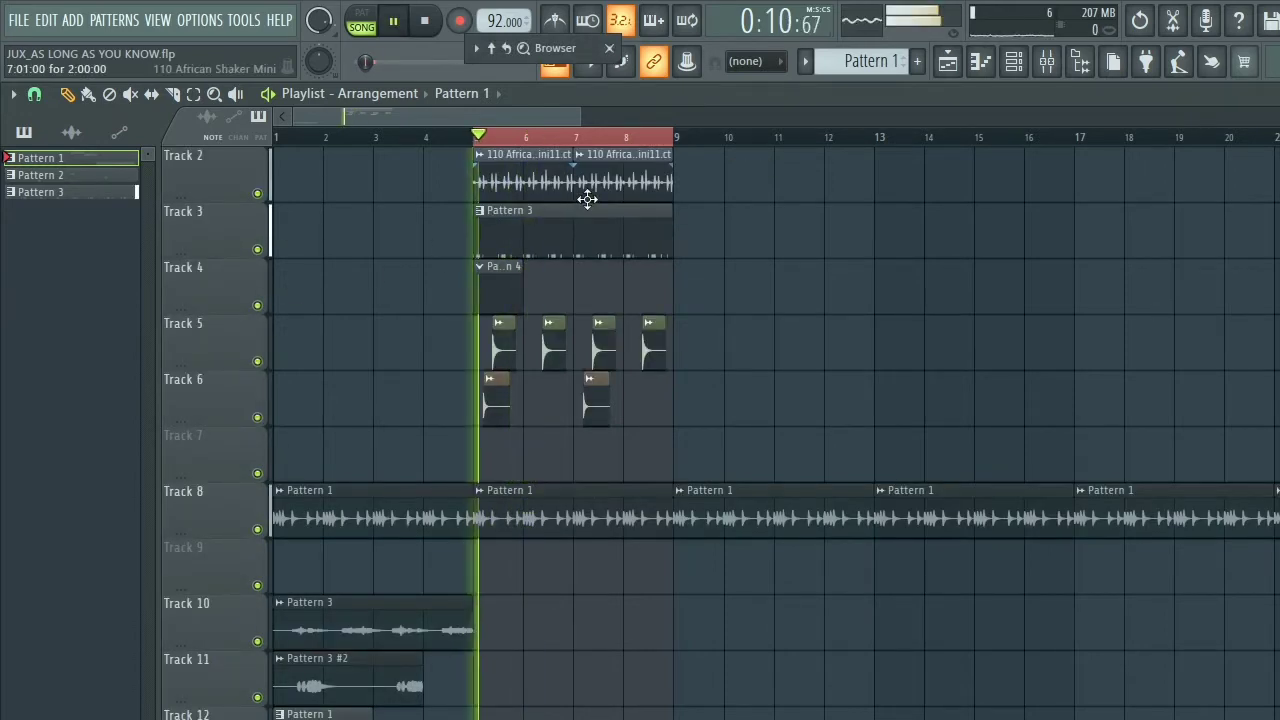
right_click(543, 503)
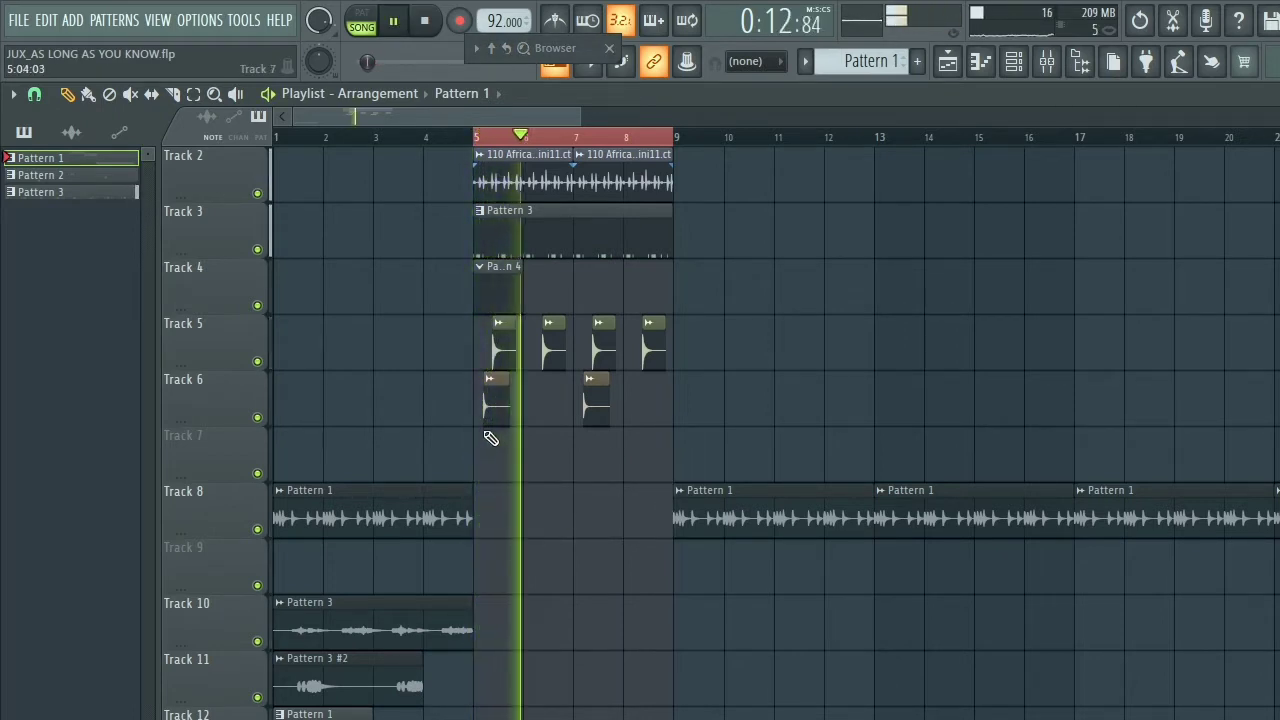
click(396, 22)
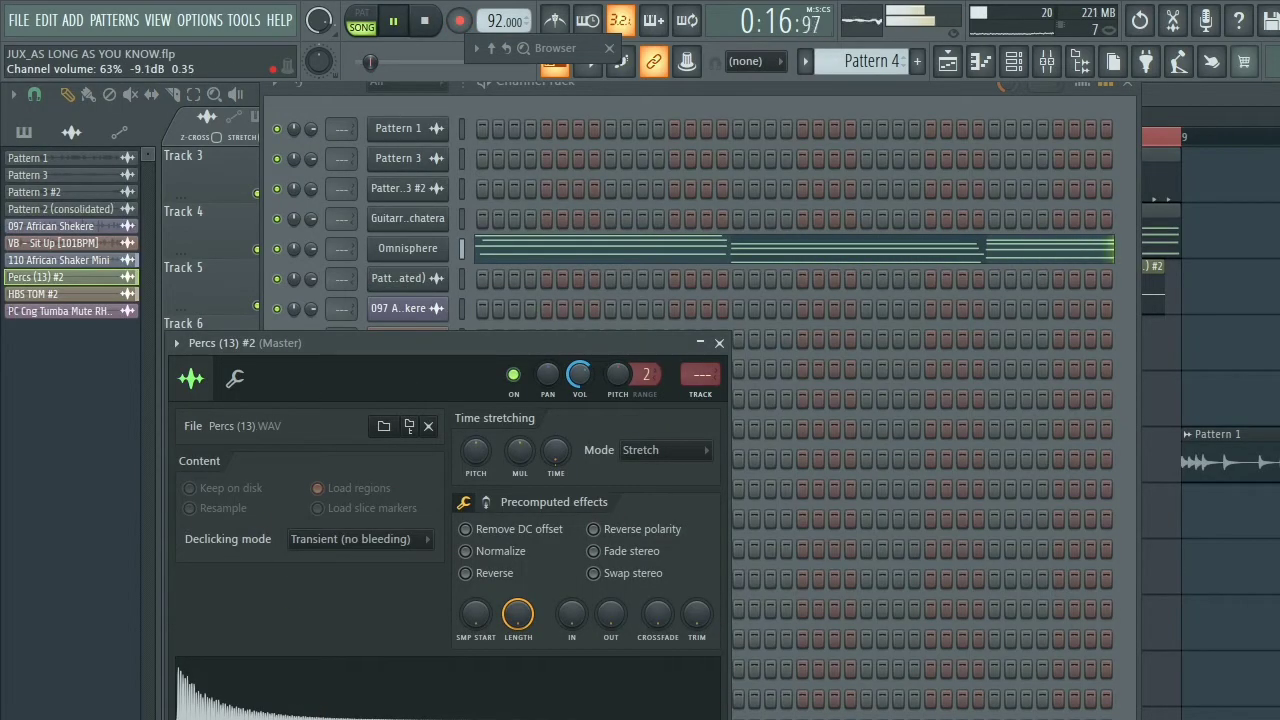
Step: Close the Percs (13) #2 channel settings and replay the playlist section from bar 5
click(719, 343)
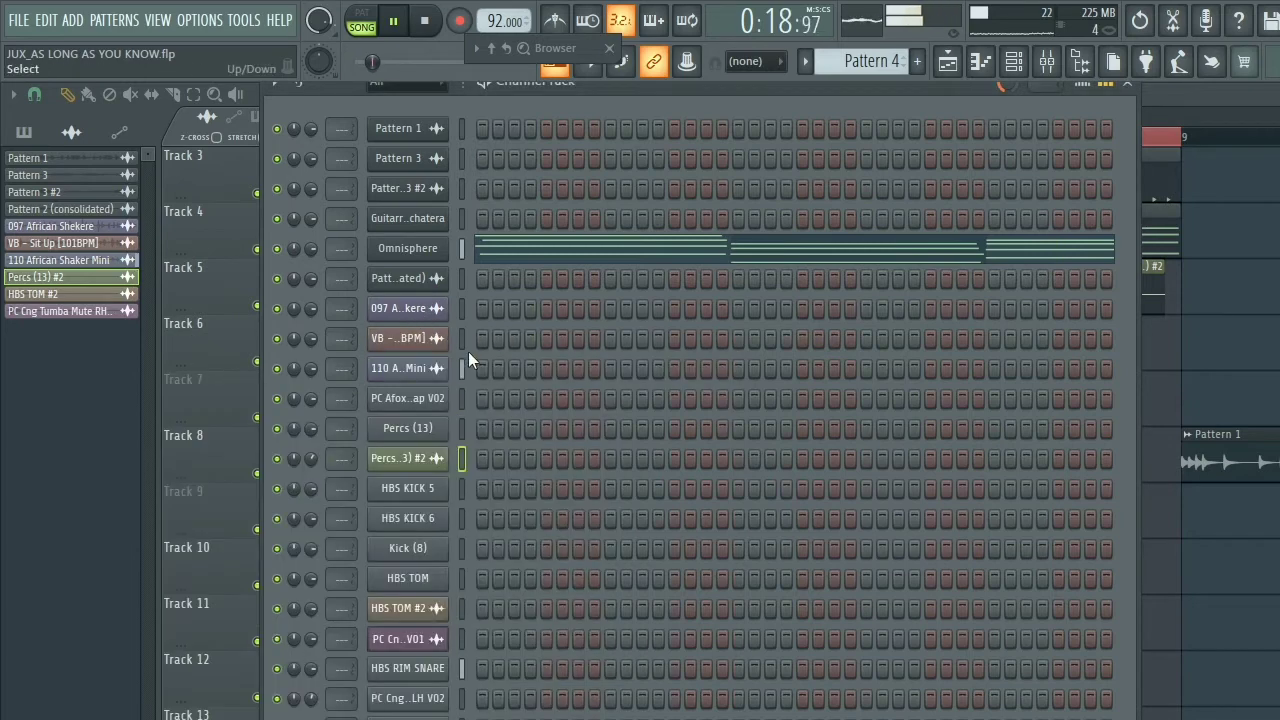
click(946, 68)
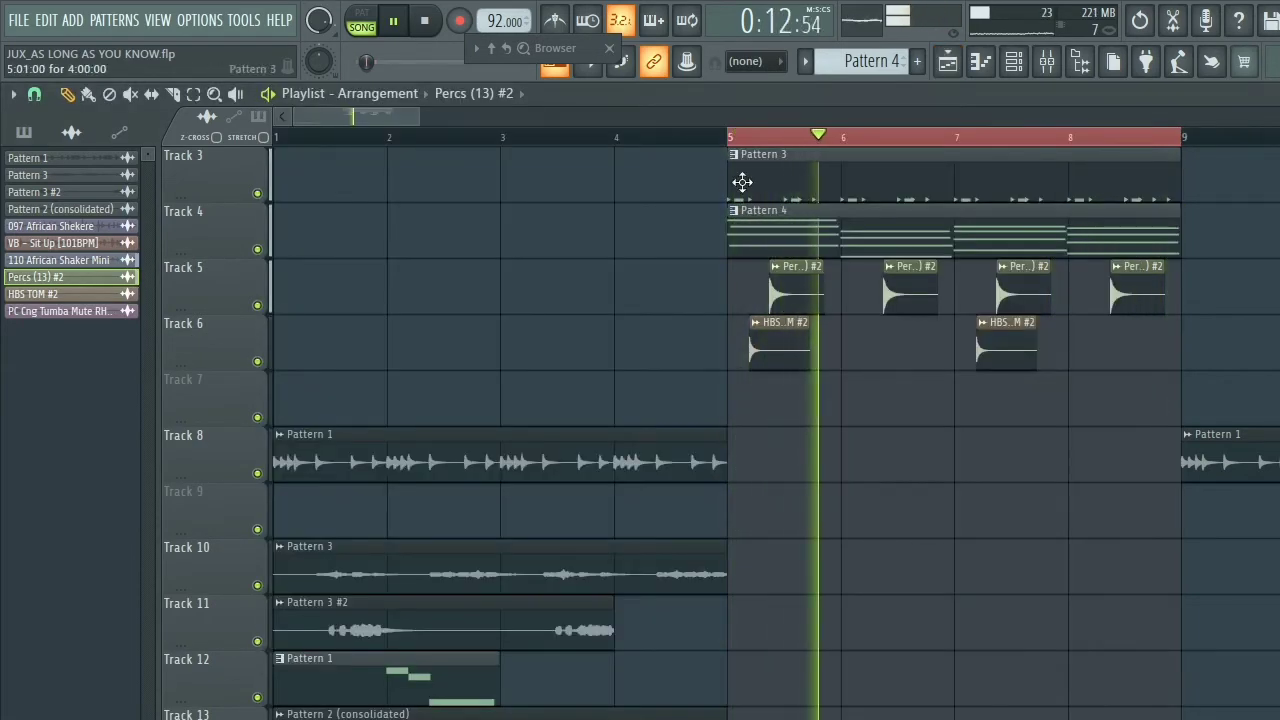
key(space)
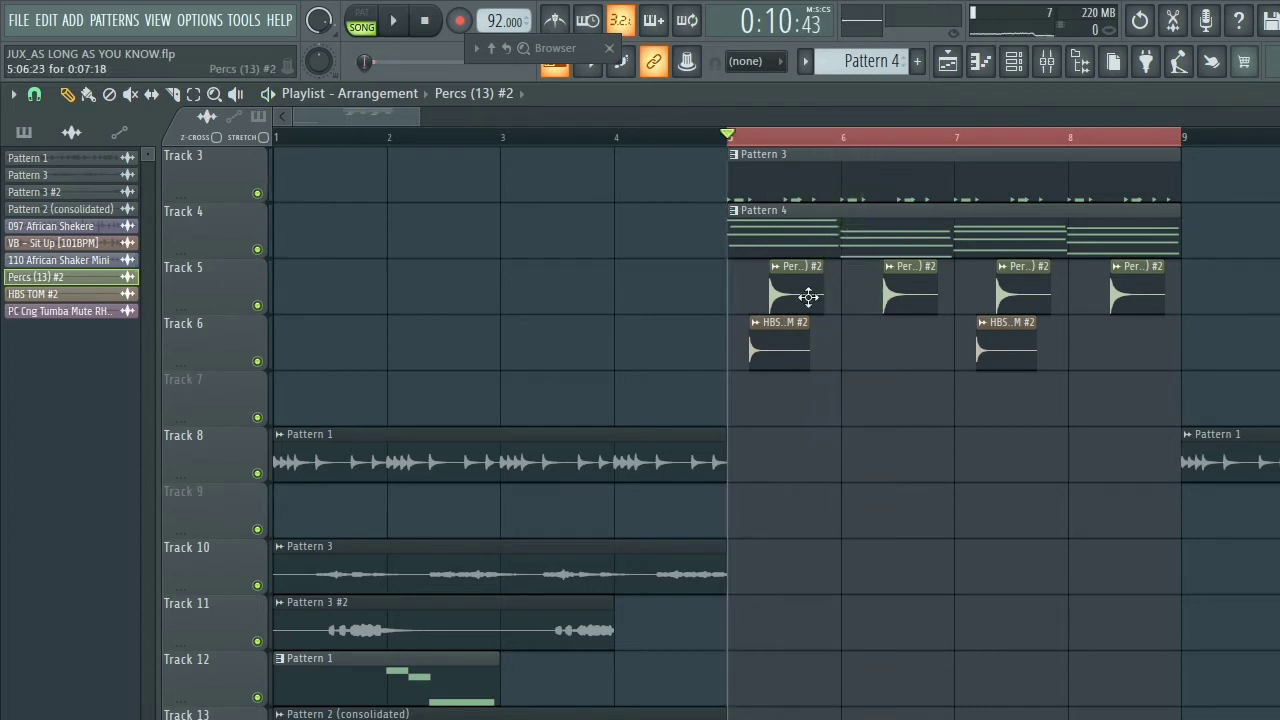
key(space)
Step: Duplicate the bar 5 to 8 clips on Tracks 2 to 6 to bar 9 and delete the Track 8 Pattern 1 clip there
scroll(1215, 218, up, 2)
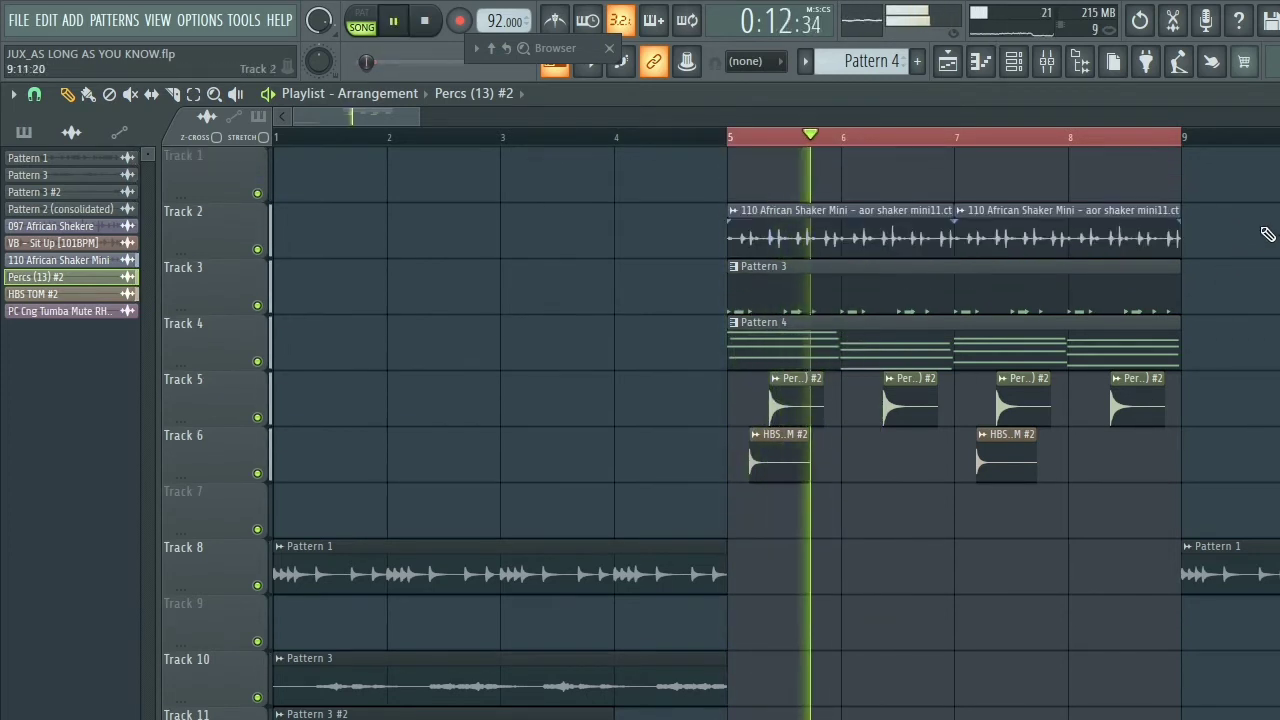
drag(1258, 206, 752, 495)
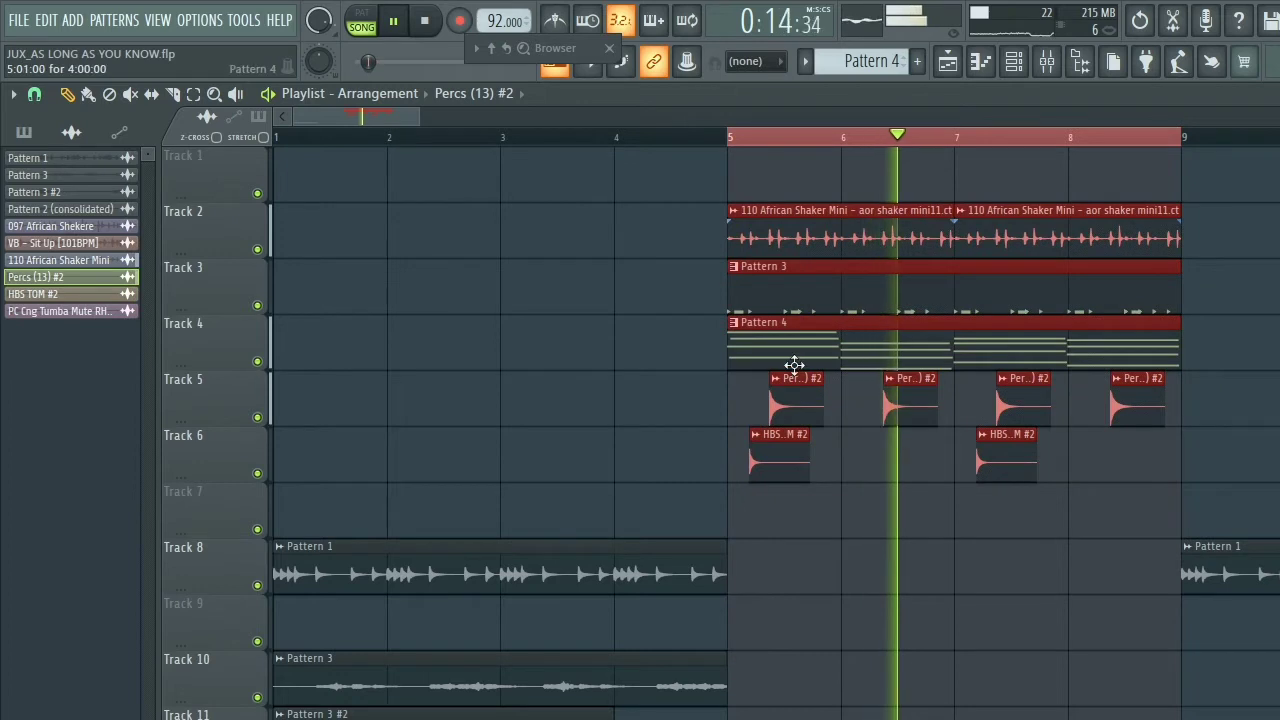
drag(794, 364, 1200, 330)
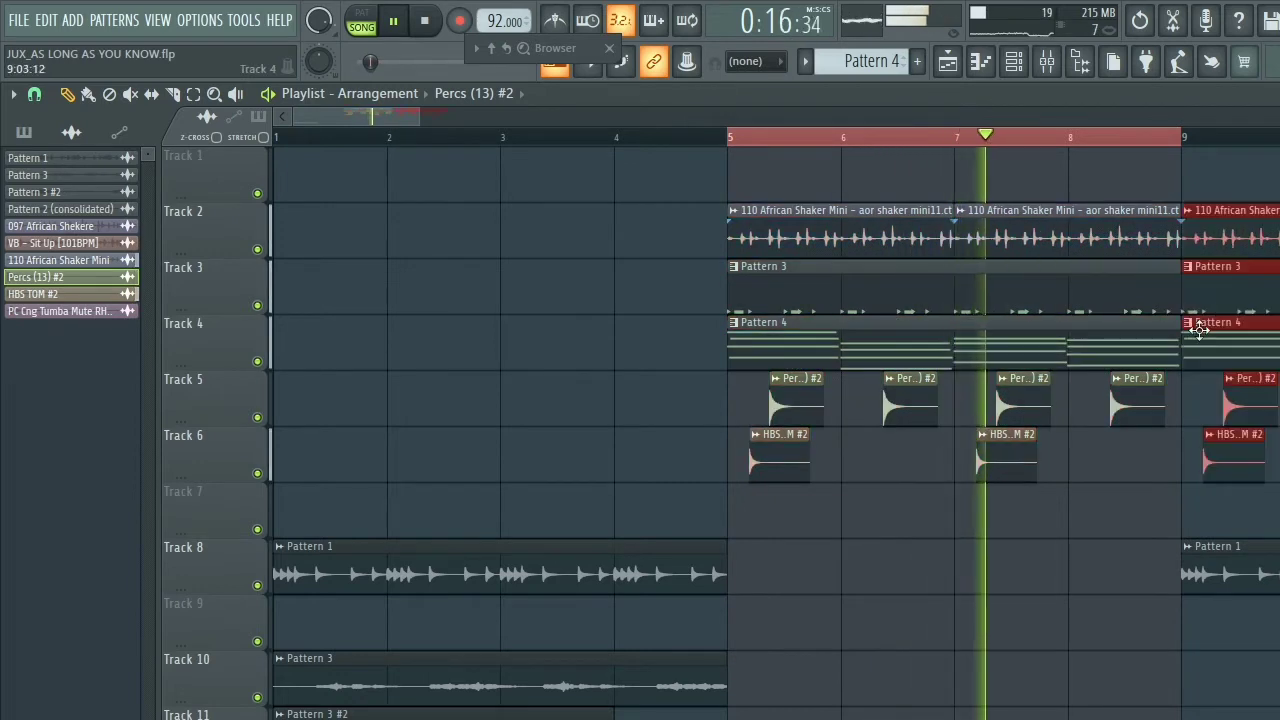
right_click(1205, 560)
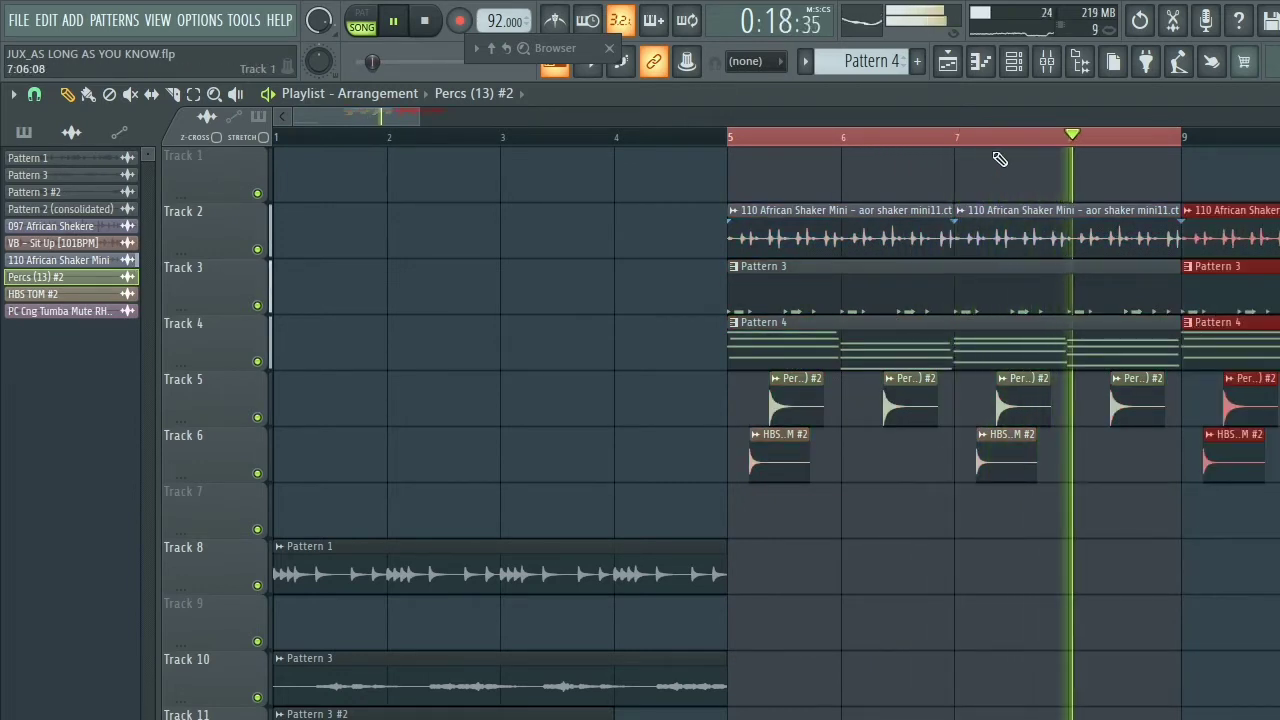
Step: Stop playback and extend the Pattern 5 clip on Track 1 from bar 9 to bar 13
scroll(1003, 149, down, 3)
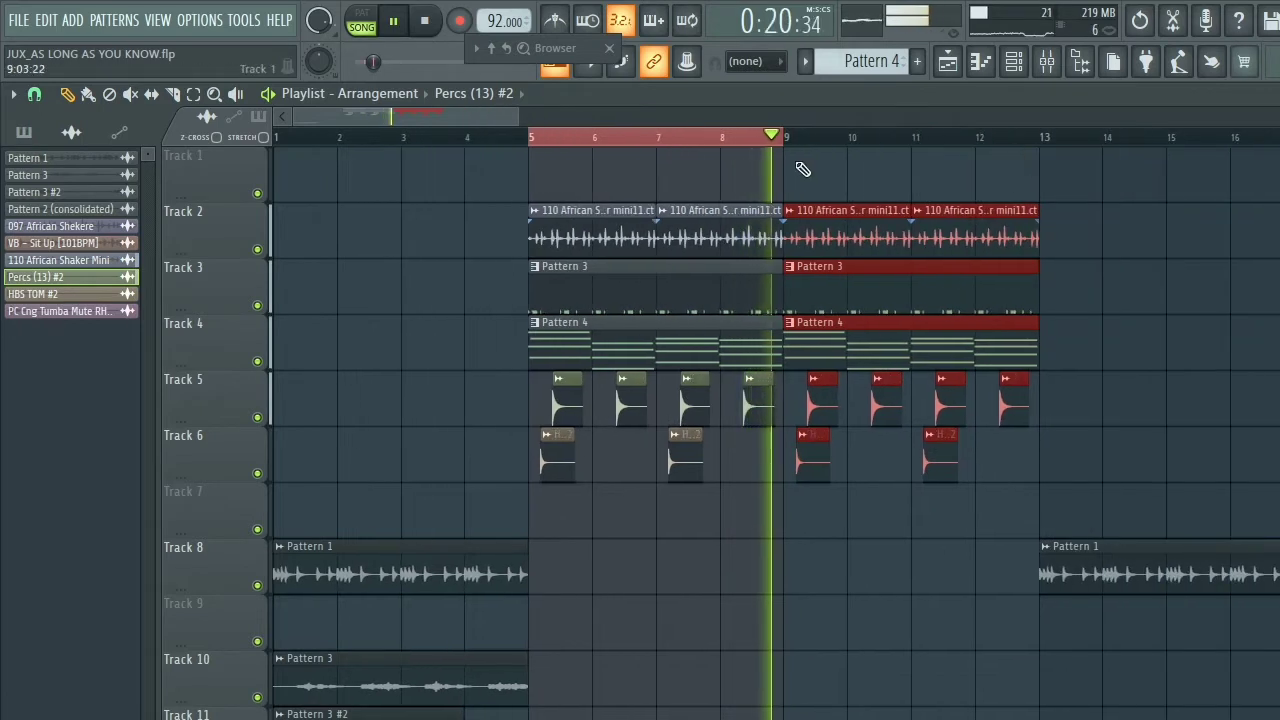
key(space)
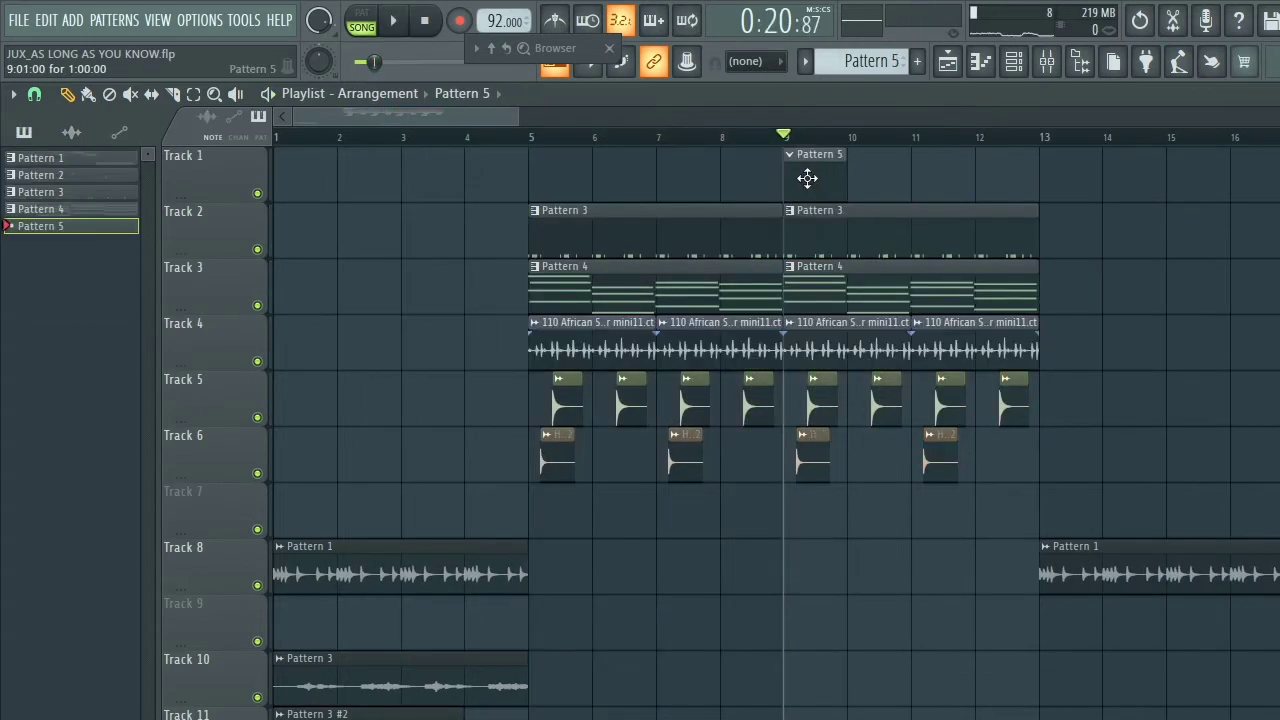
drag(843, 177, 1057, 194)
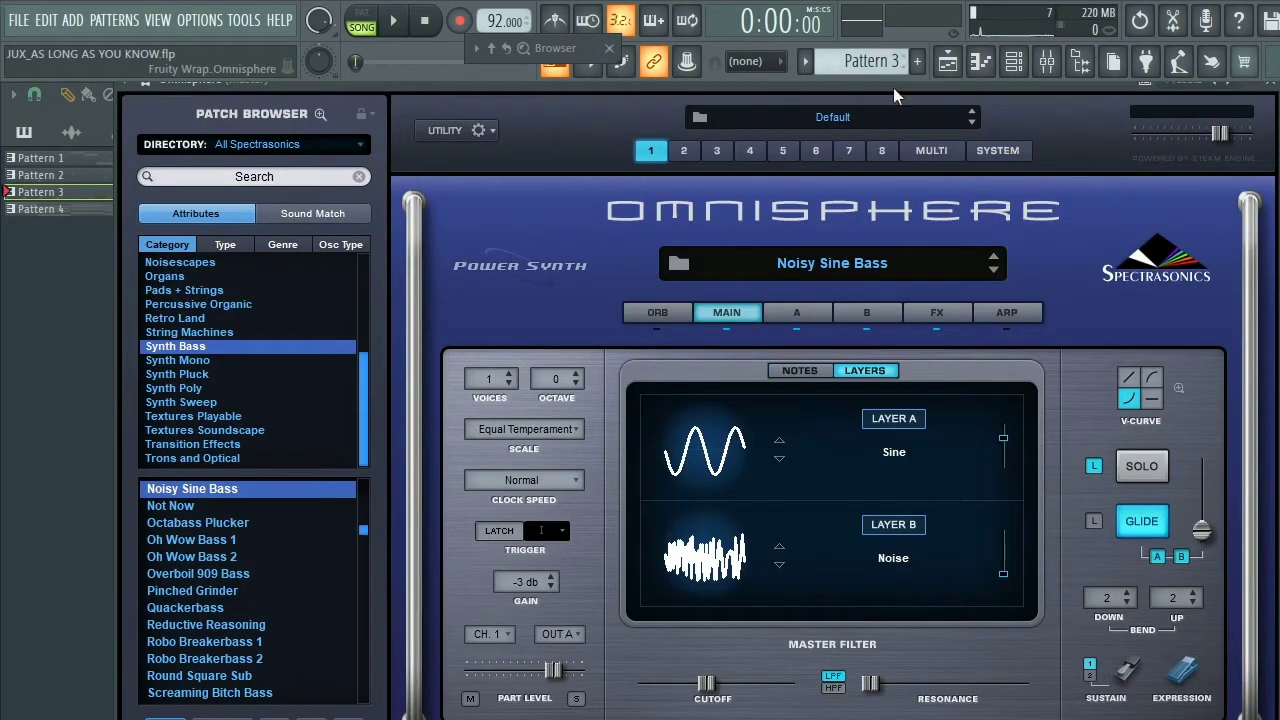
Step: Save the project during playback and replay the arrangement from bar 9
key(space)
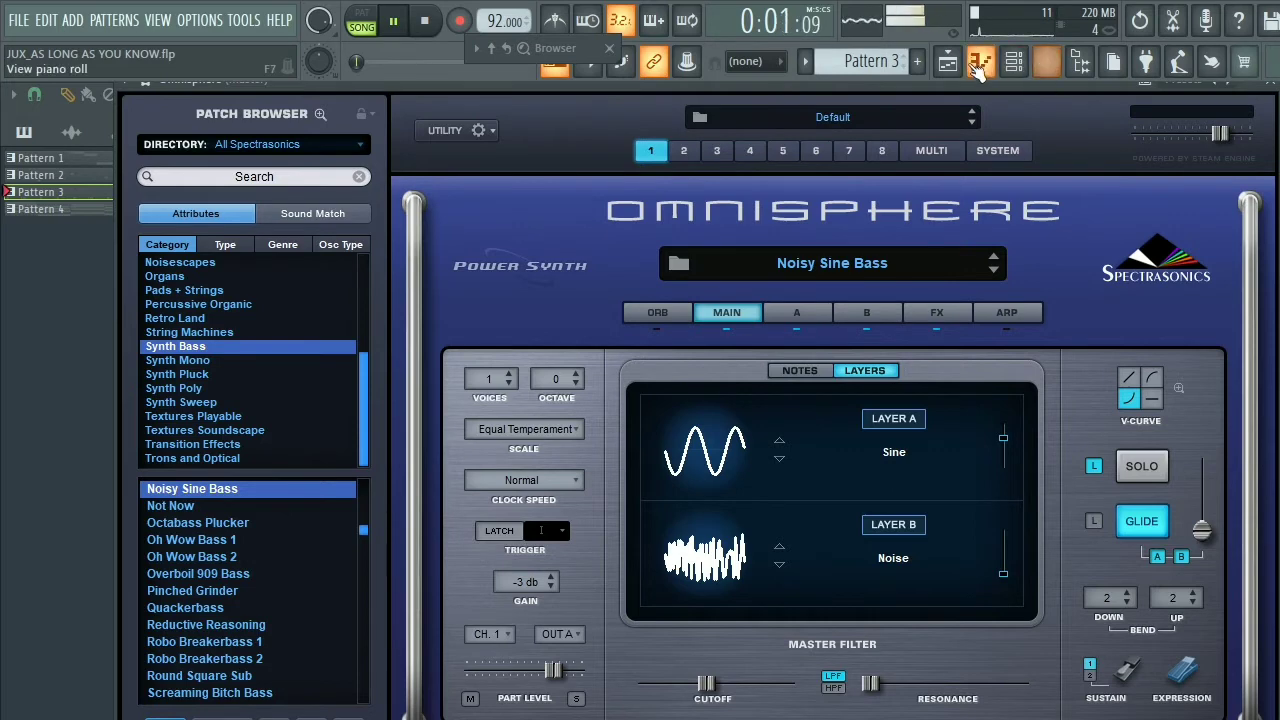
click(979, 63)
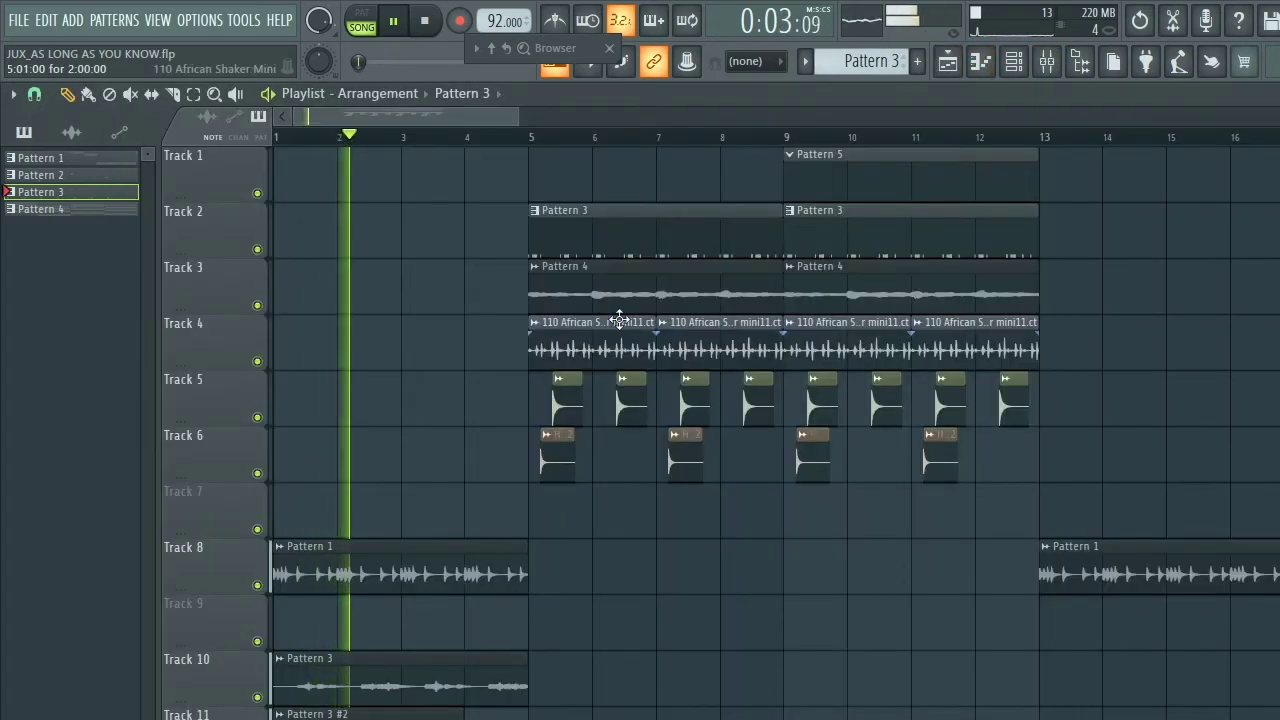
key(ctrl+s)
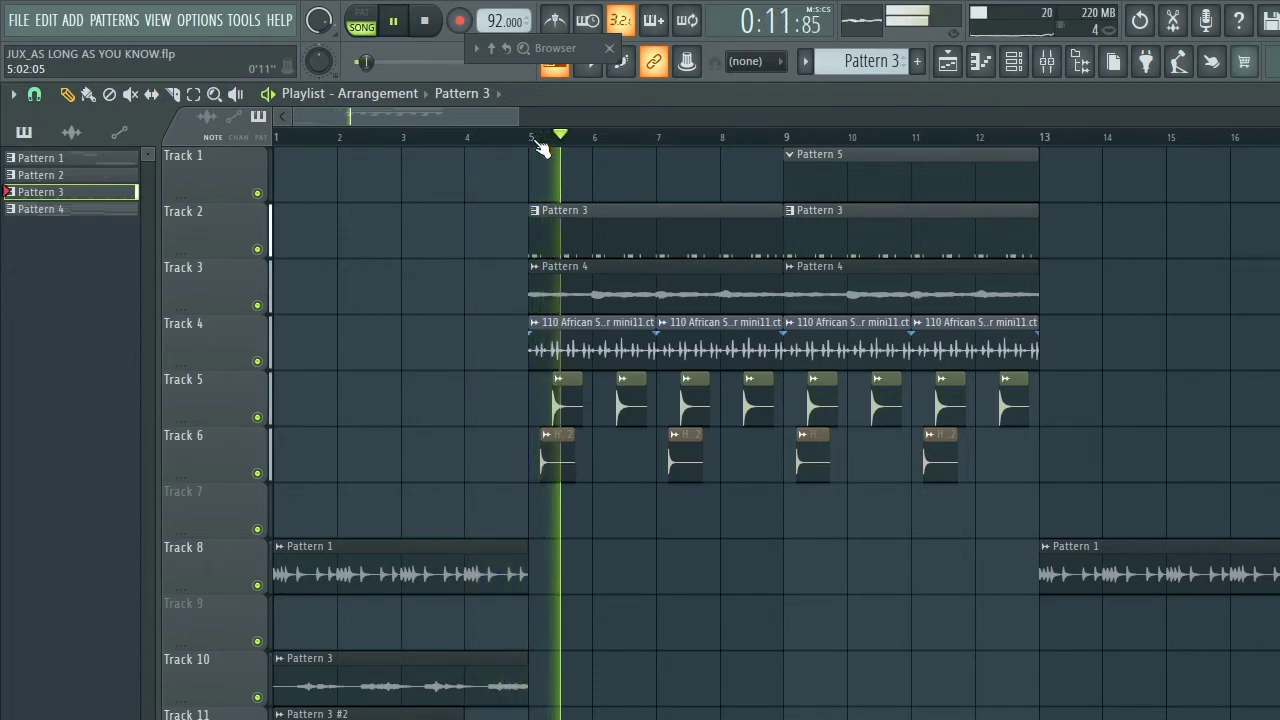
click(790, 137)
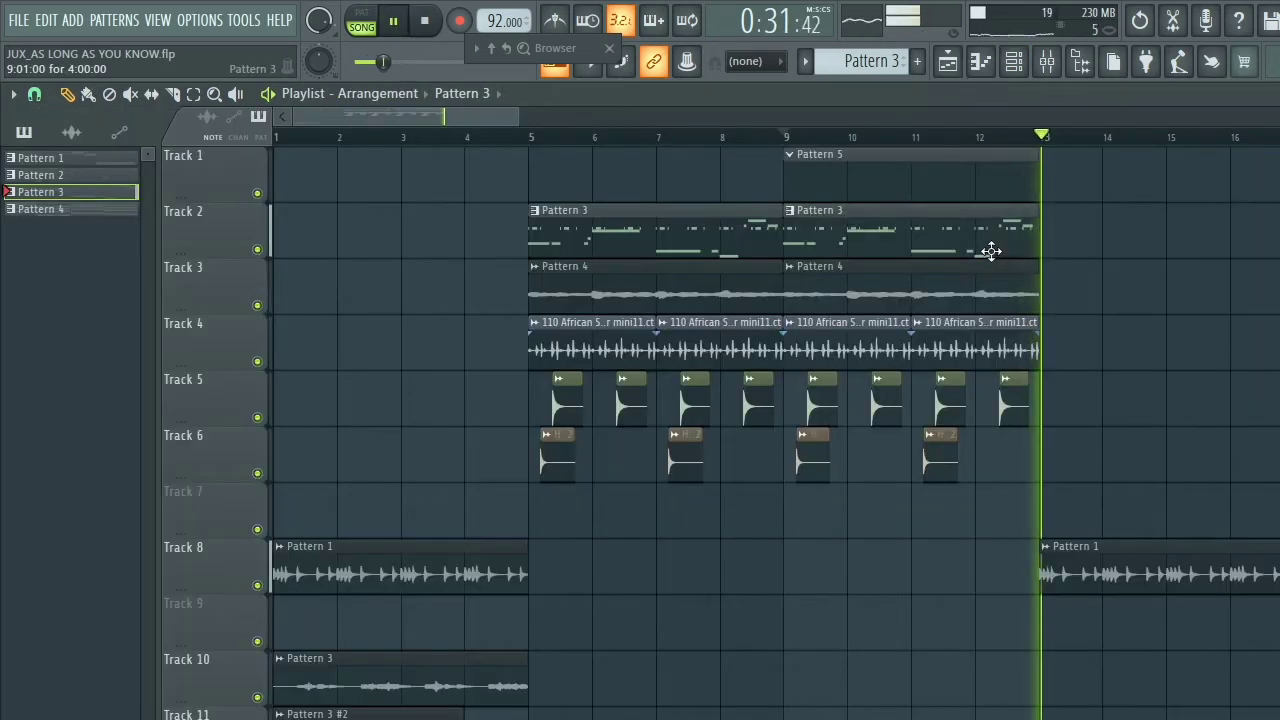
Step: Open Pattern 3's Omnisphere notes in the piano roll and remove the D#5 and C#5 notes at the end of bar 4
double_click(986, 248)
scroll(480, 134, left, 3)
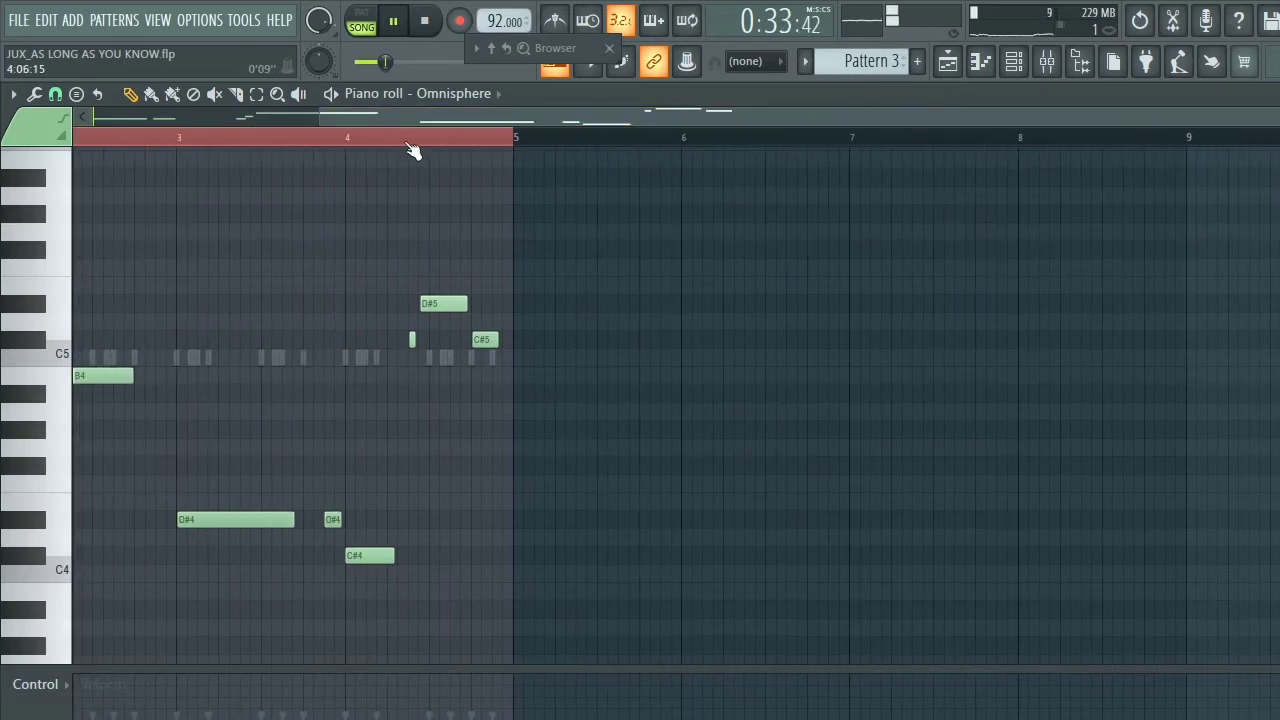
click(362, 137)
scroll(425, 145, up, 2)
key(space)
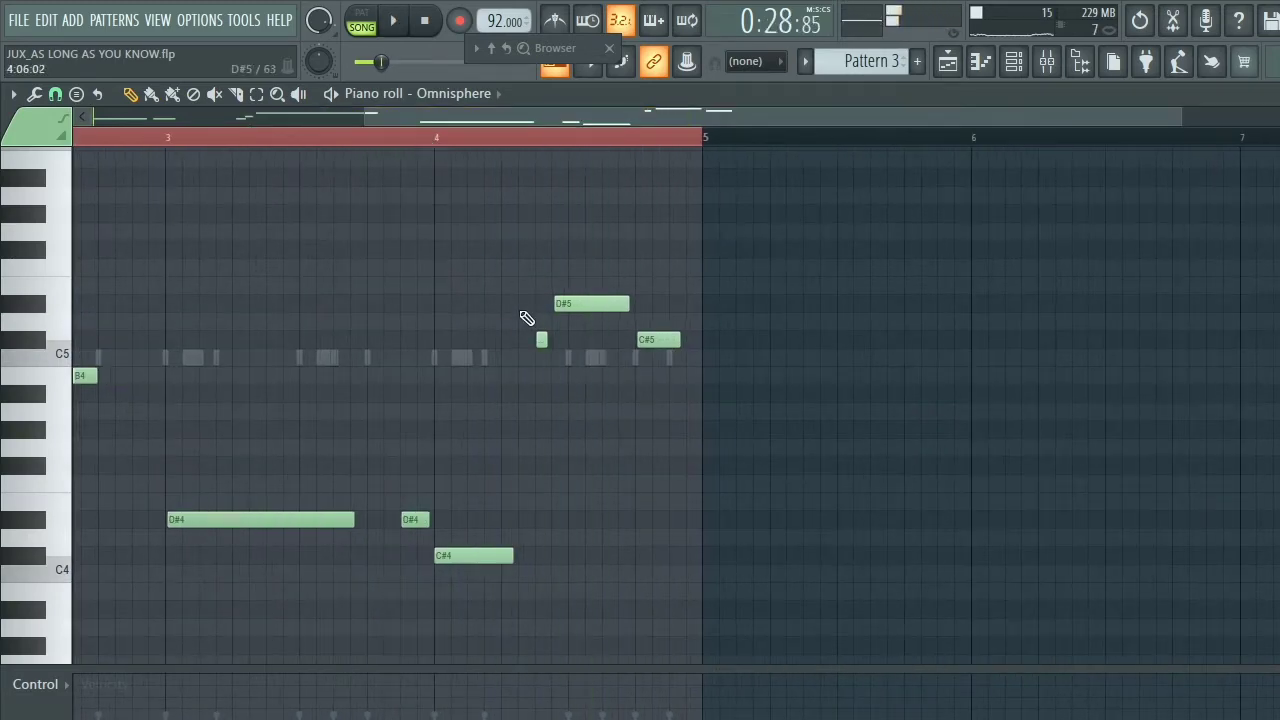
key(space)
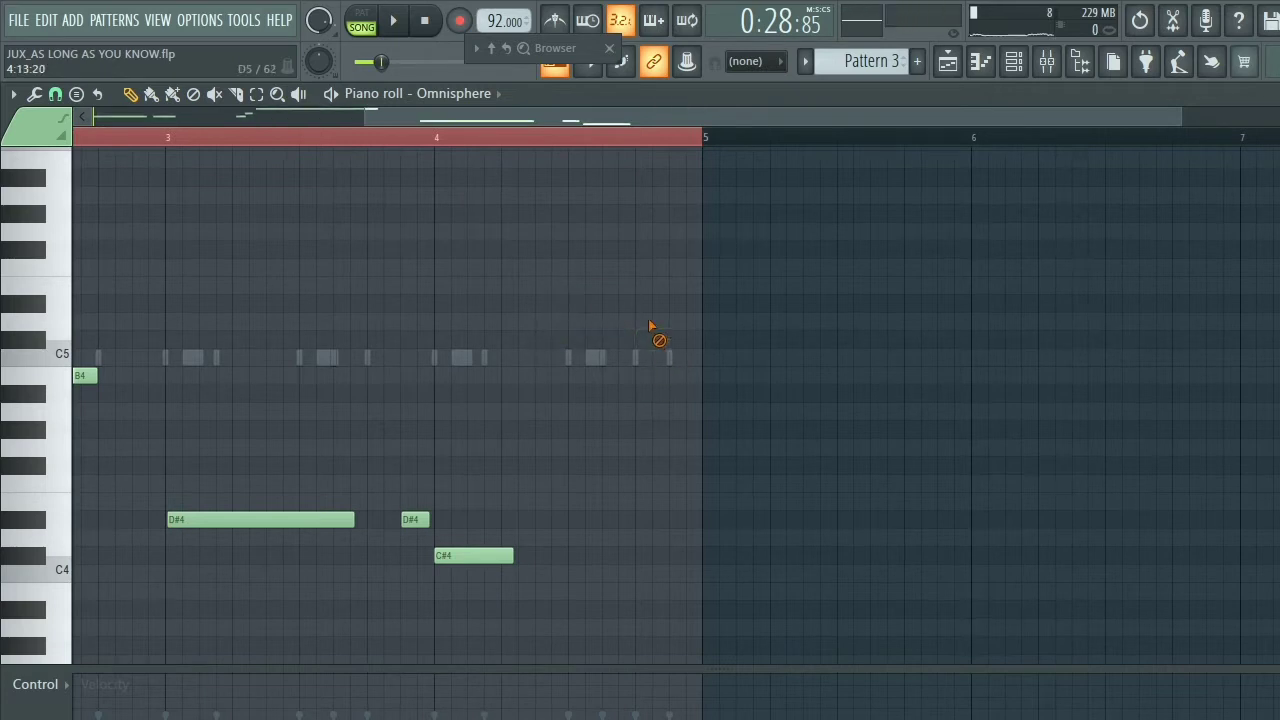
Step: Re-record the bar 4 melody as C#5, D#5 and C#5, and delete the extra notes recorded from bar 5 onwards
key(ctrl+z)
key(space)
drag(1097, 151, 923, 243)
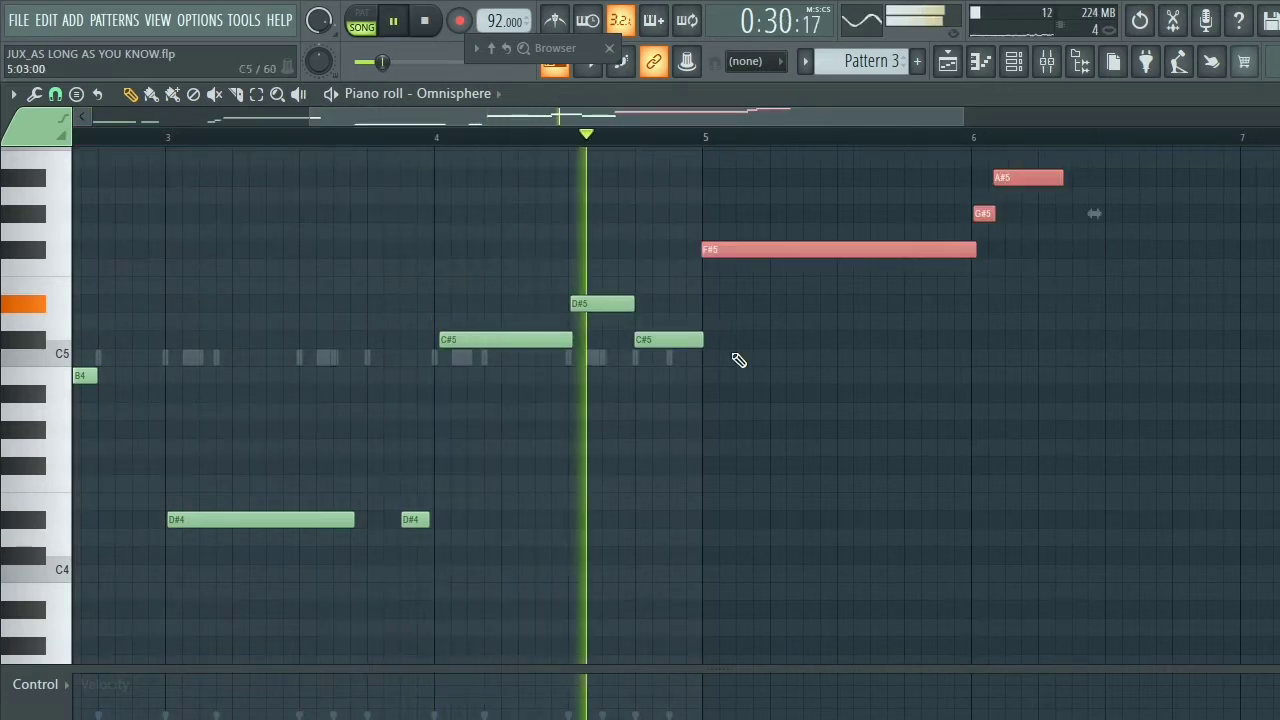
key(space)
key(Delete)
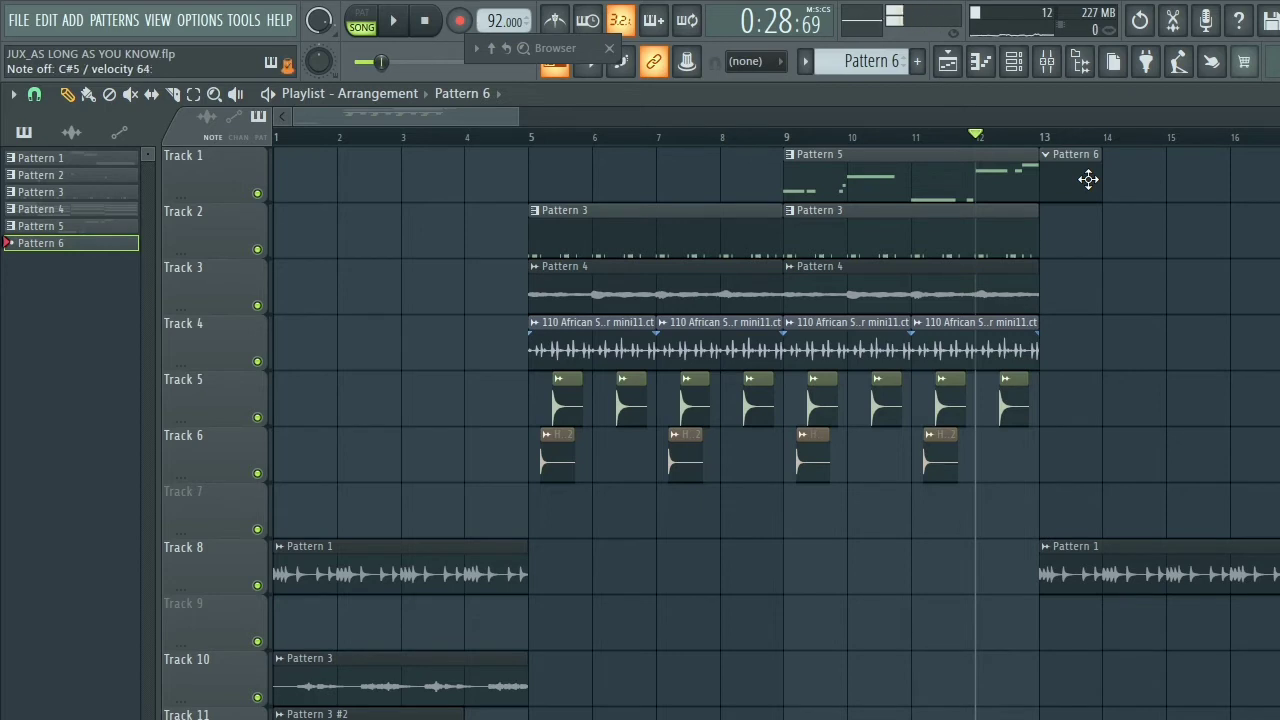
Step: Replay the arrangement from about bar 12, leading into the Pattern 6 clip on Track 1
key(space)
click(971, 149)
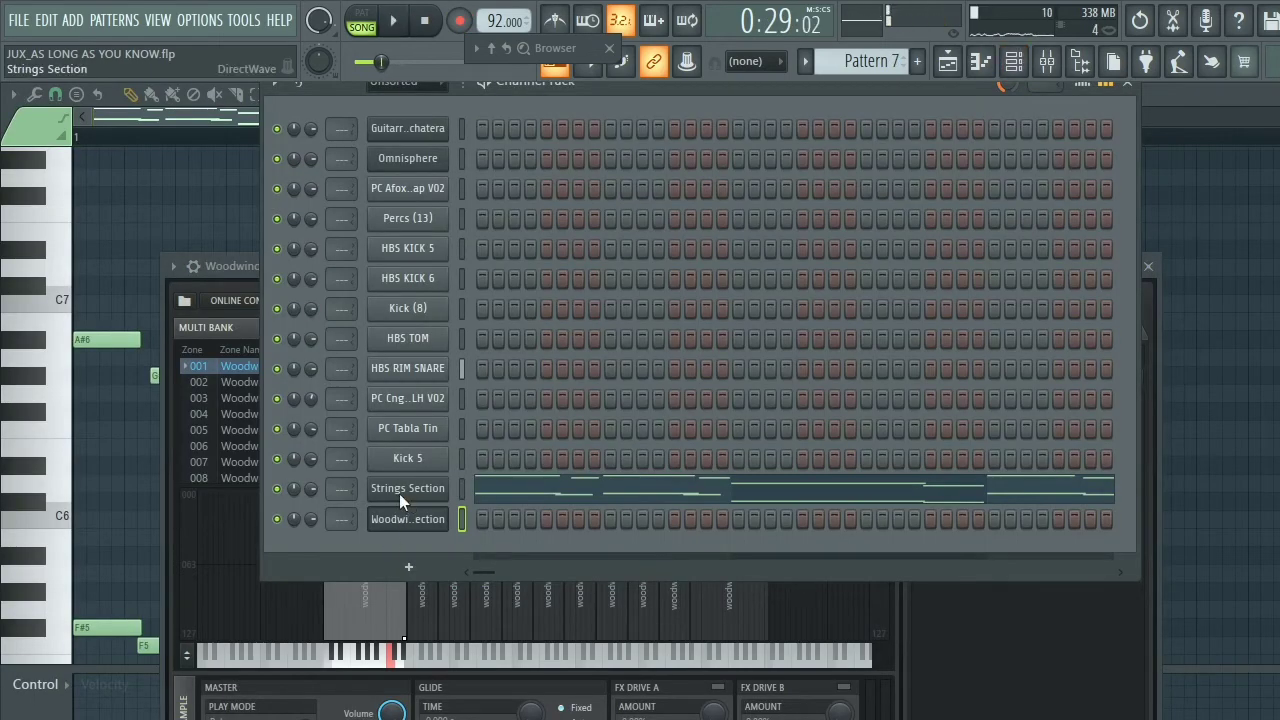
Step: Copy the Pattern 7 notes from the Strings Section channel into the Woodwind Section channel
right_click(399, 493)
click(668, 509)
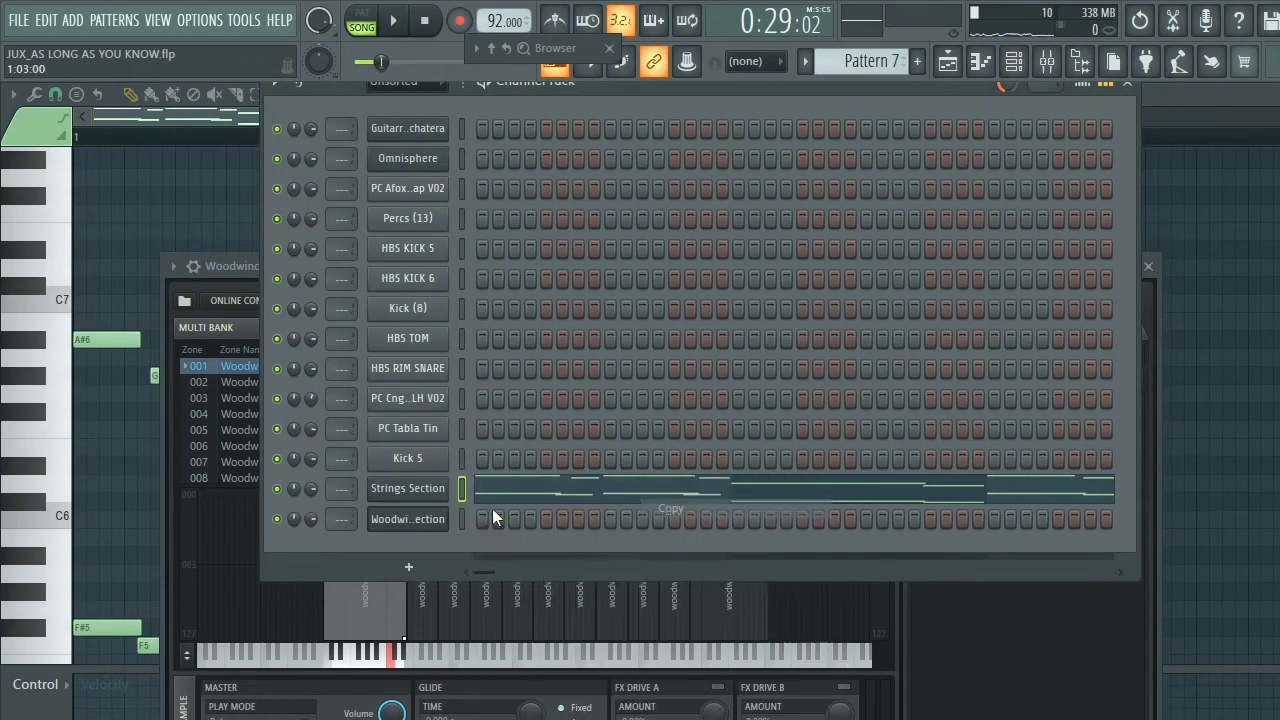
right_click(438, 518)
click(688, 557)
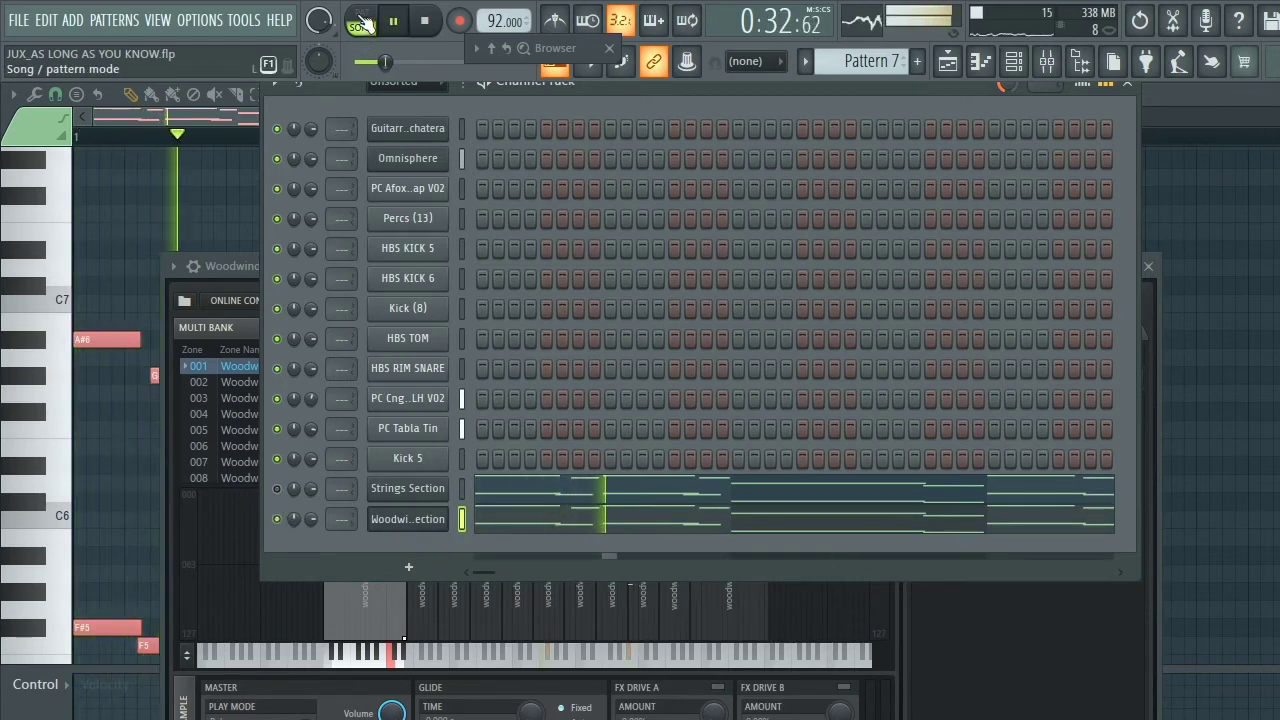
Step: Switch playback to pattern mode and replace the Woodwind Section instrument with Strings Solo from the Orchestral pack
click(360, 25)
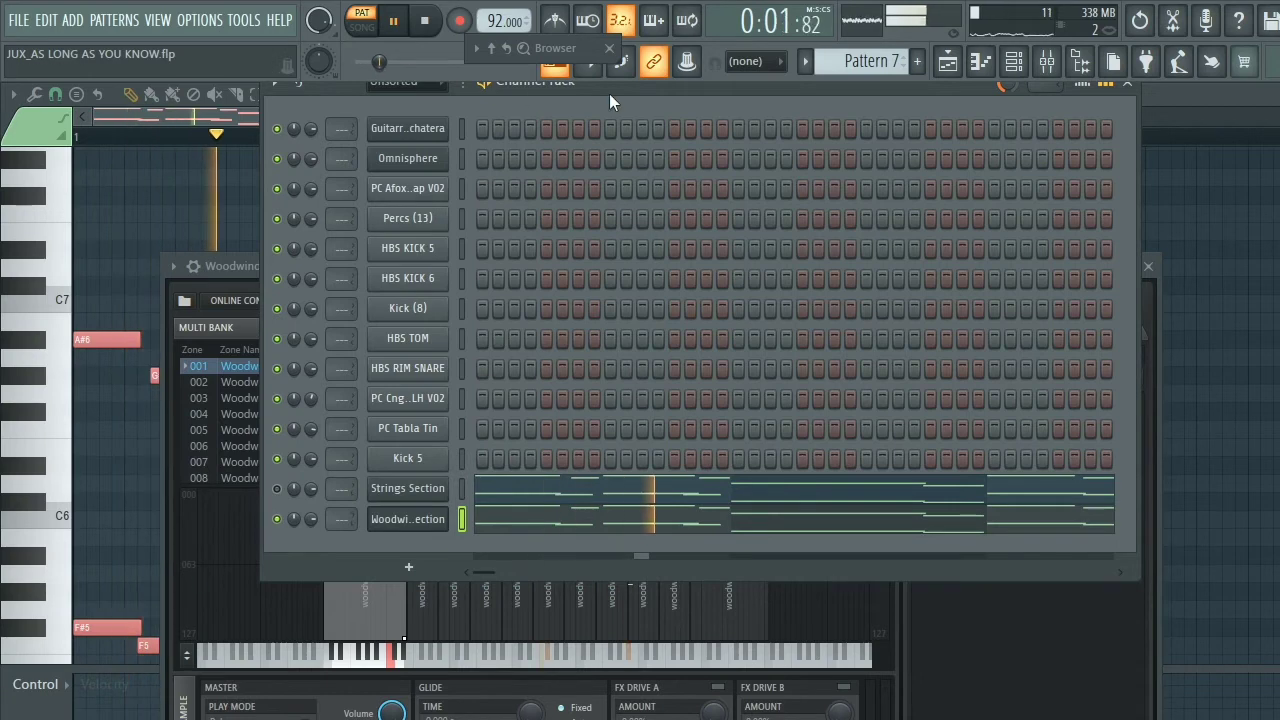
mouse_move(598, 67)
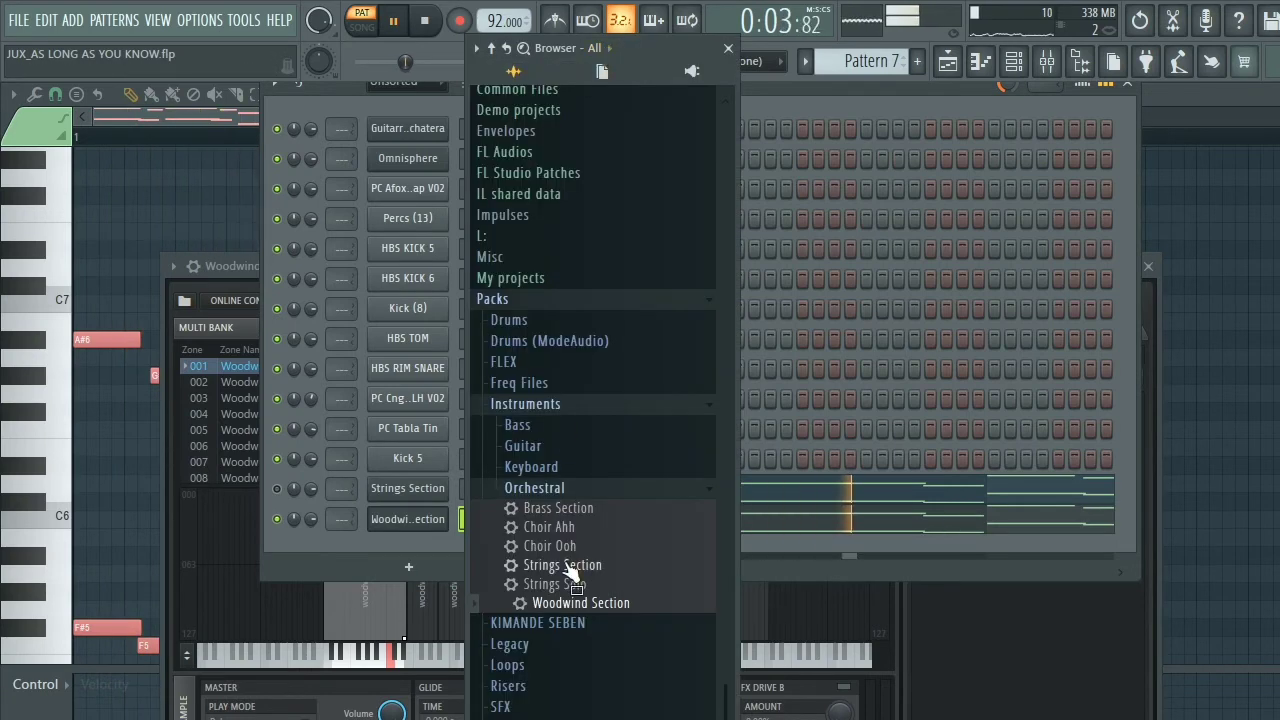
drag(572, 596, 424, 523)
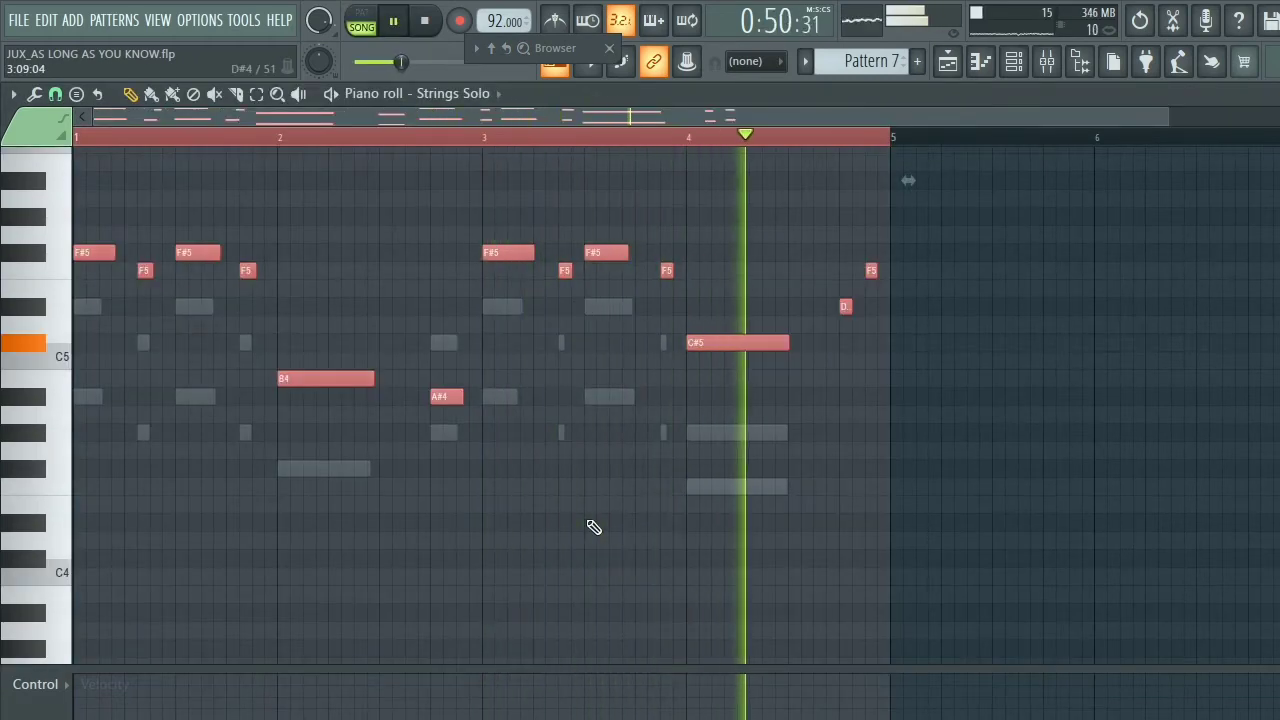
Step: Open the Strings Section notes of Pattern 7, select them all and lengthen them slightly
double_click(700, 489)
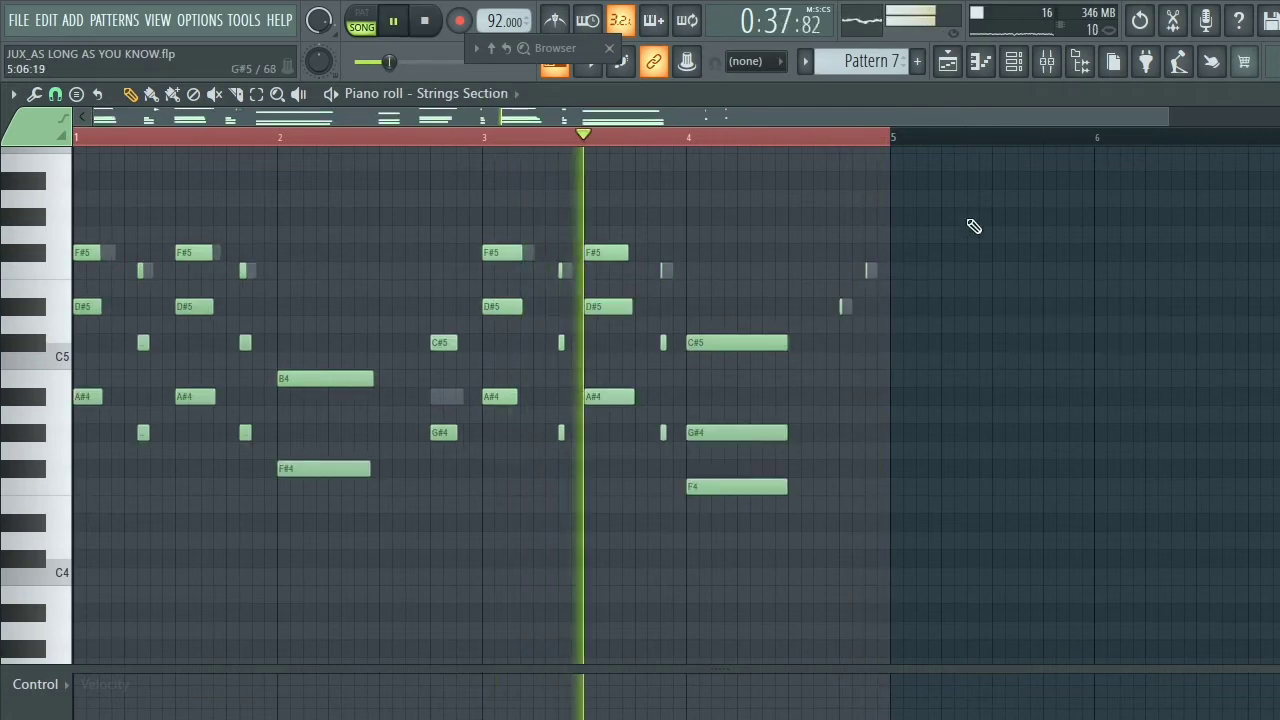
drag(963, 174, 6, 650)
drag(106, 394, 122, 390)
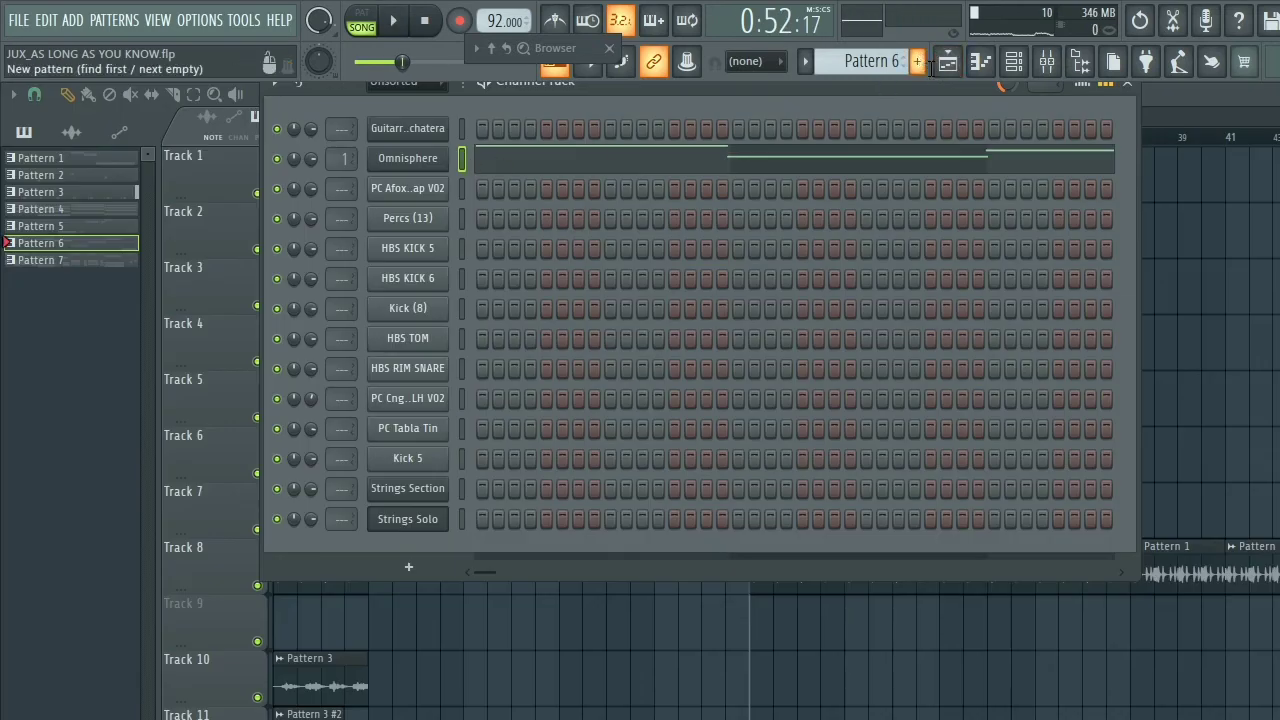
Step: Create Pattern 8 and record an Omnisphere melody into its Track 1 clip from bar 21 to bar 25
click(928, 66)
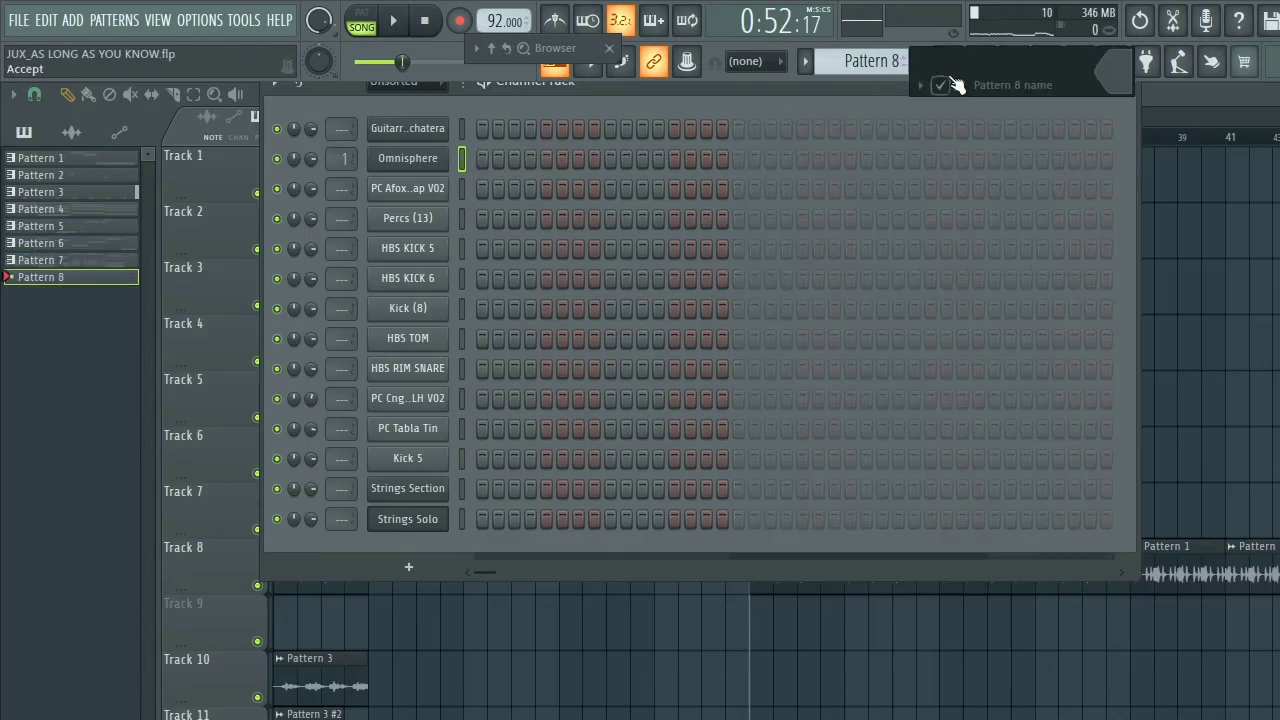
click(942, 63)
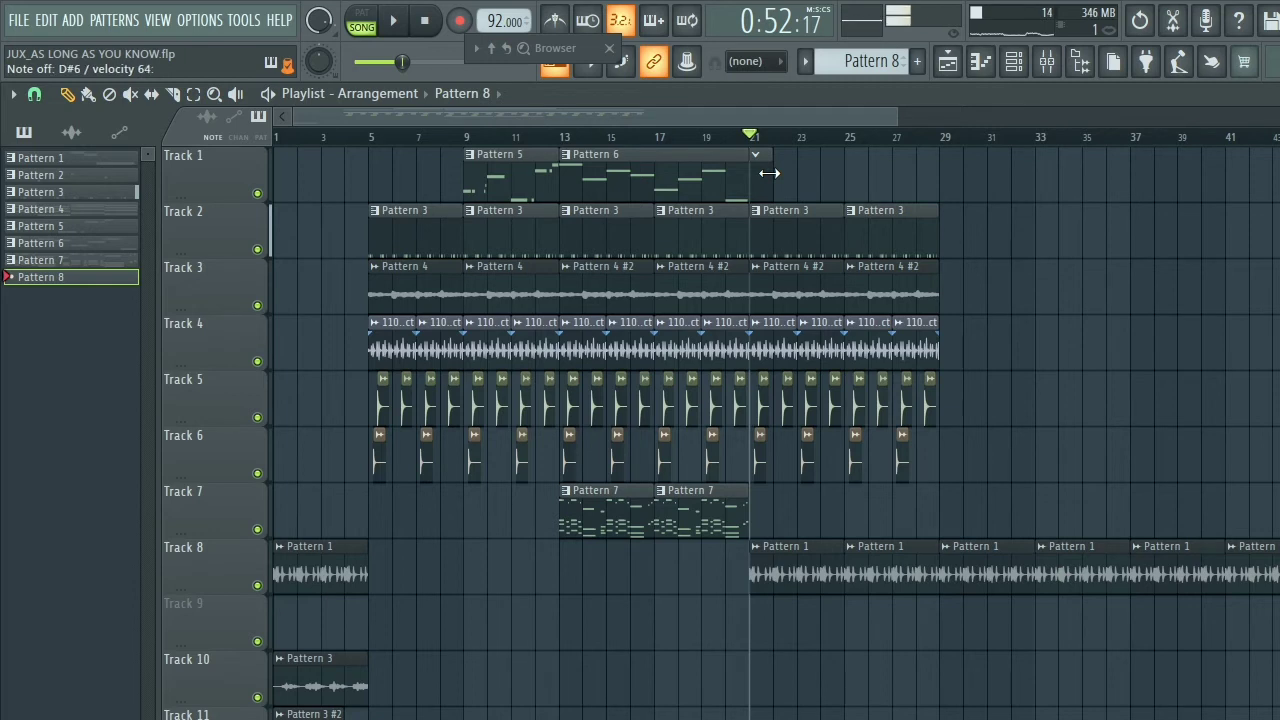
key(space)
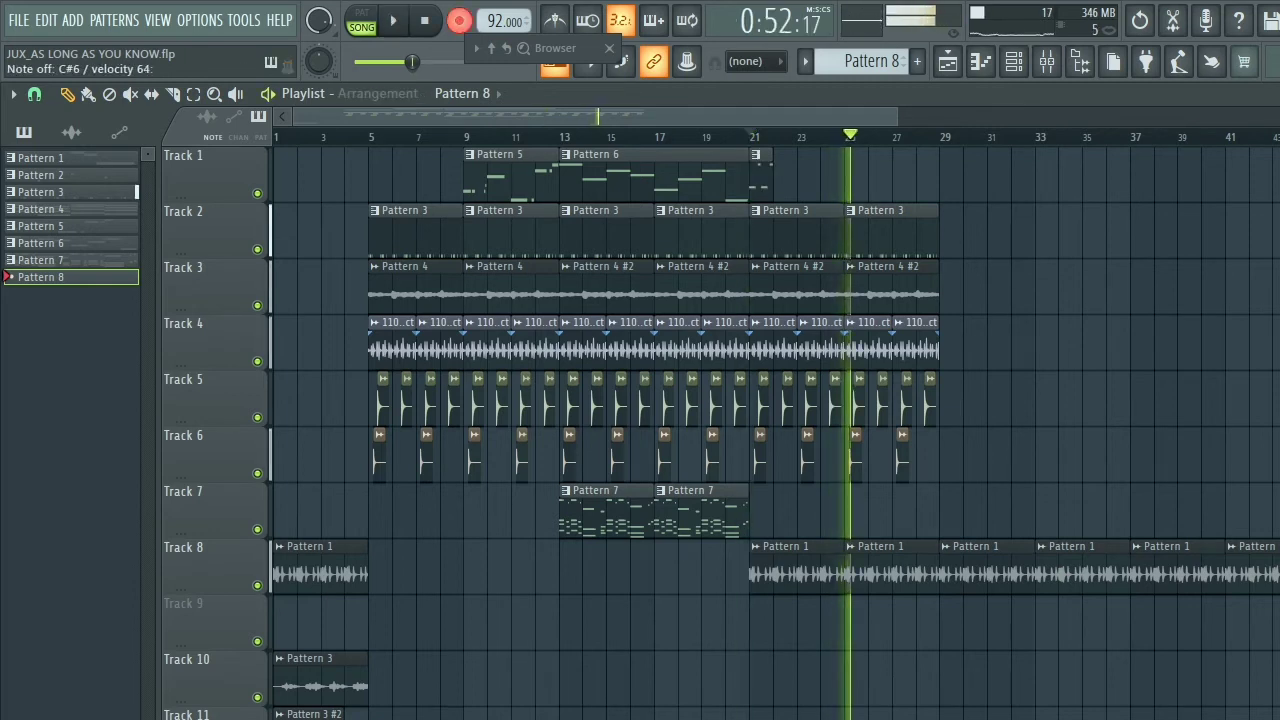
key(space)
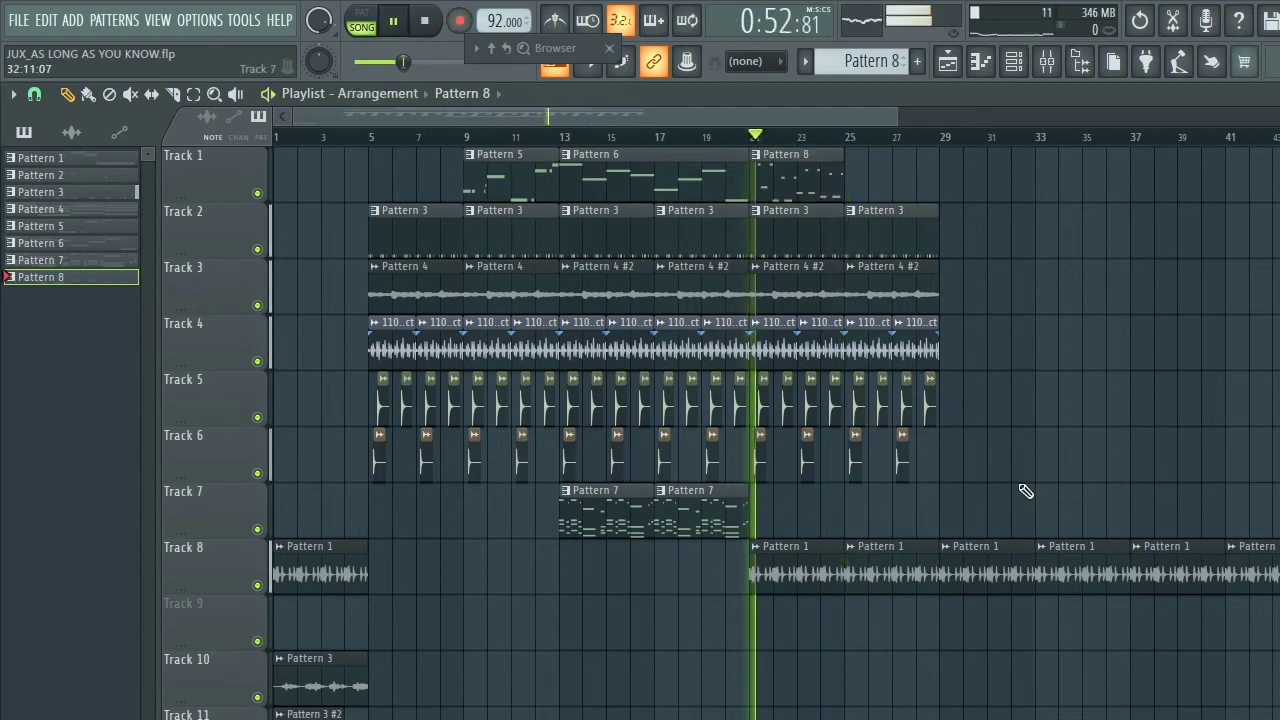
Step: Stop playback, open Pattern 8's Omnisphere notes in the piano roll and try to place a note at the start of bar 1
key(space)
double_click(777, 188)
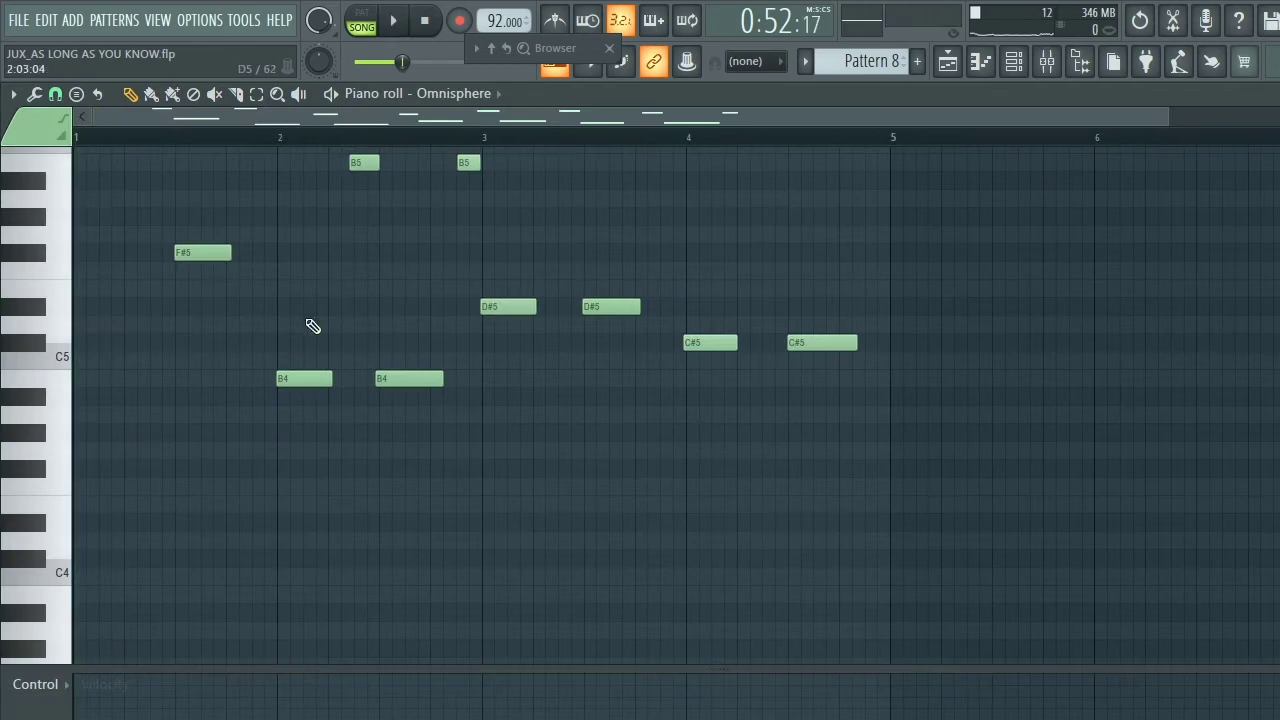
scroll(207, 447, up, 3)
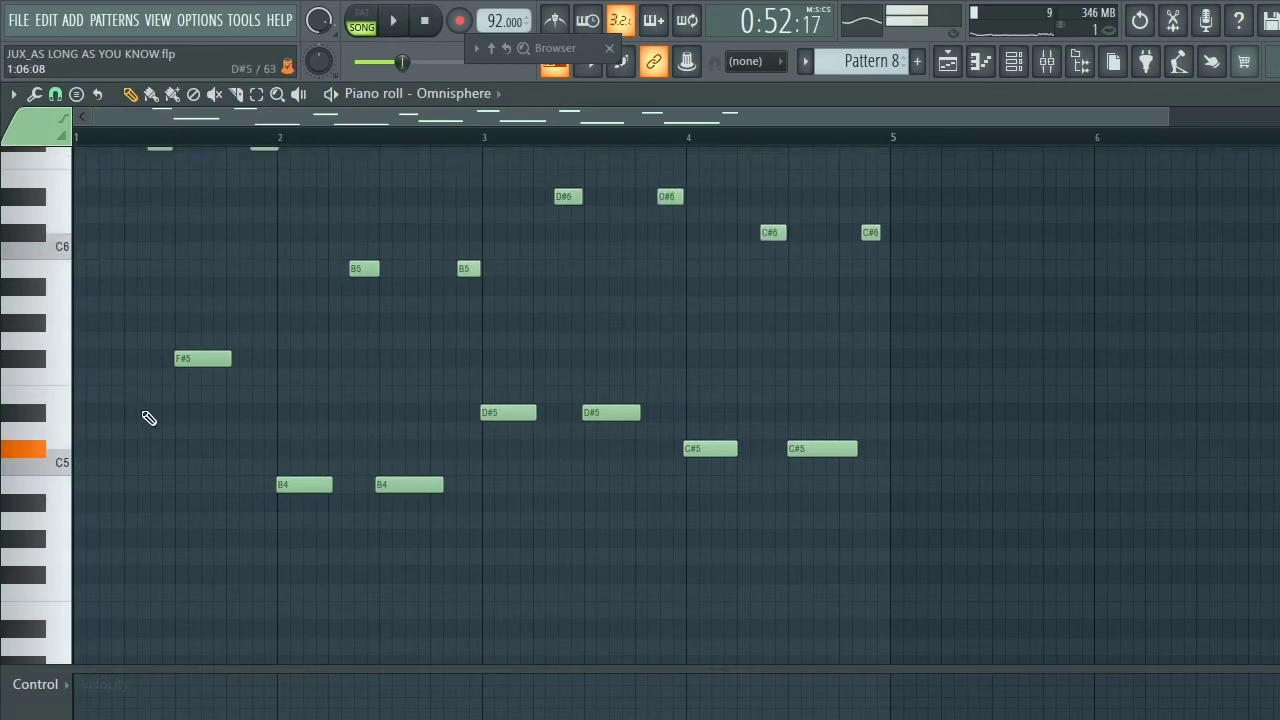
drag(88, 454, 53, 455)
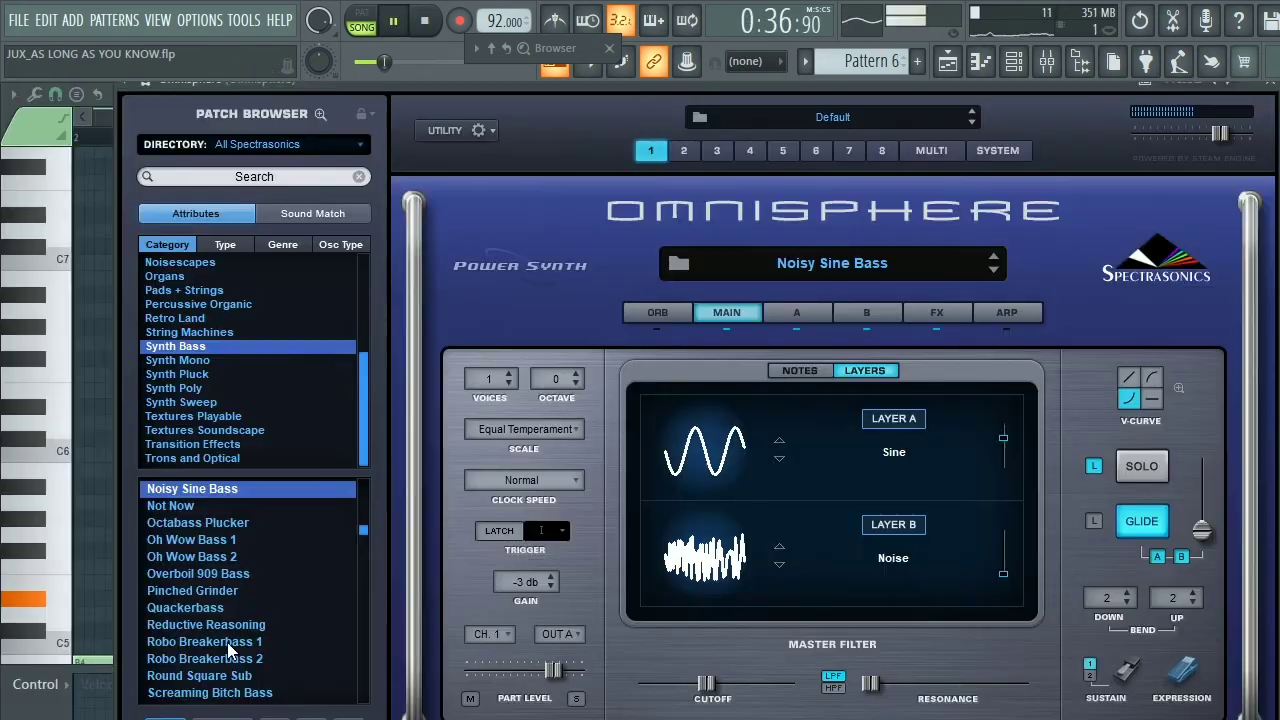
Step: Browse Omnisphere's Synth Bass patches below Noisy Sine Bass for Pattern 6 and return to the channel rack
scroll(228, 652, down, 1)
scroll(228, 652, down, 5)
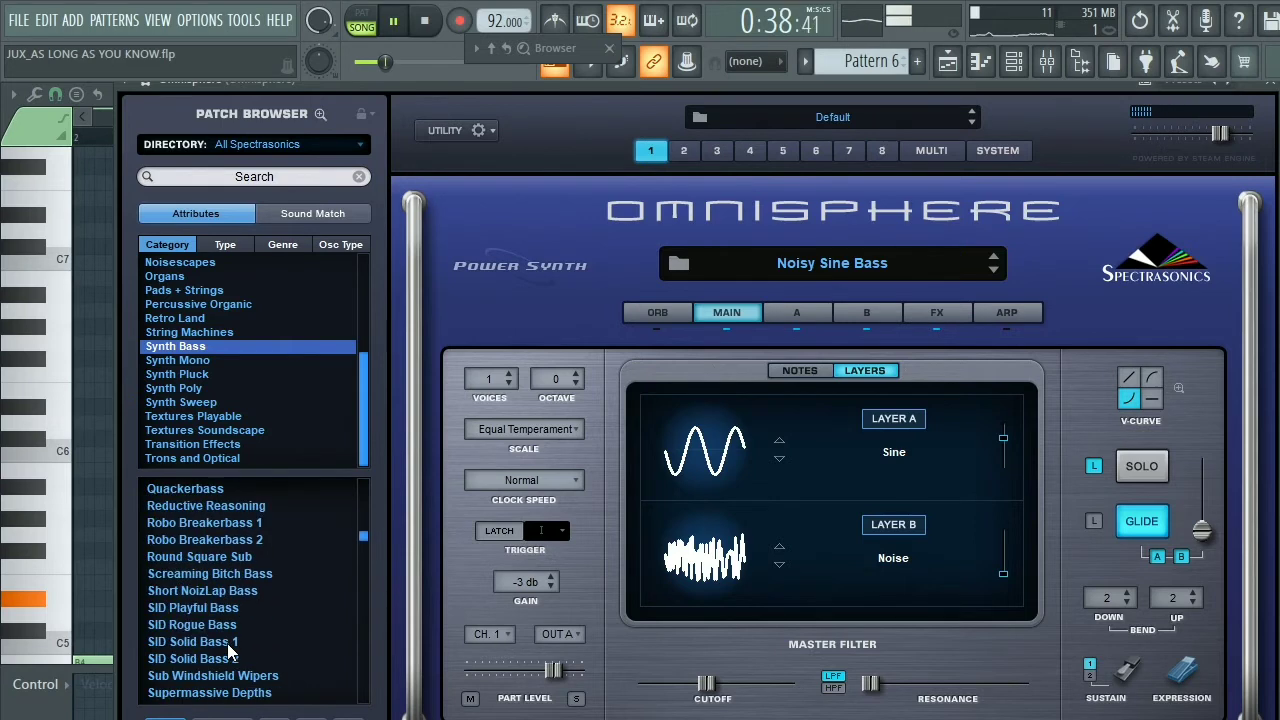
scroll(228, 652, down, 3)
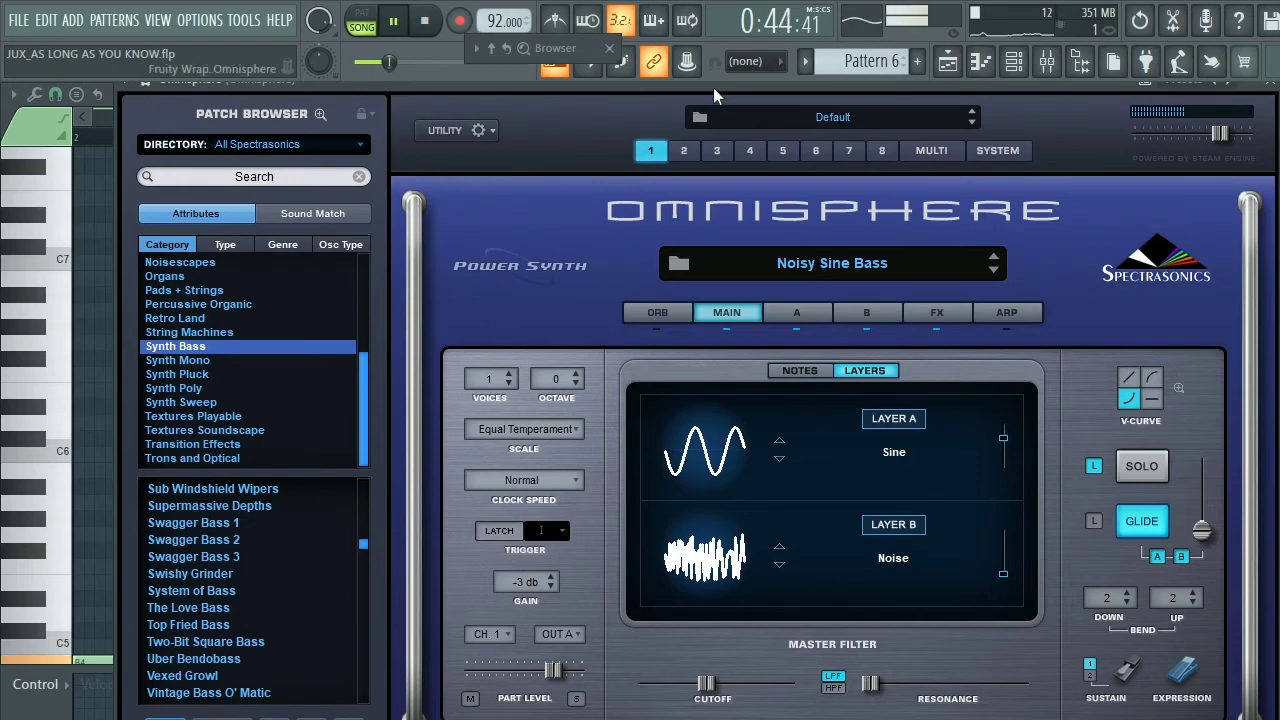
click(1013, 61)
click(432, 261)
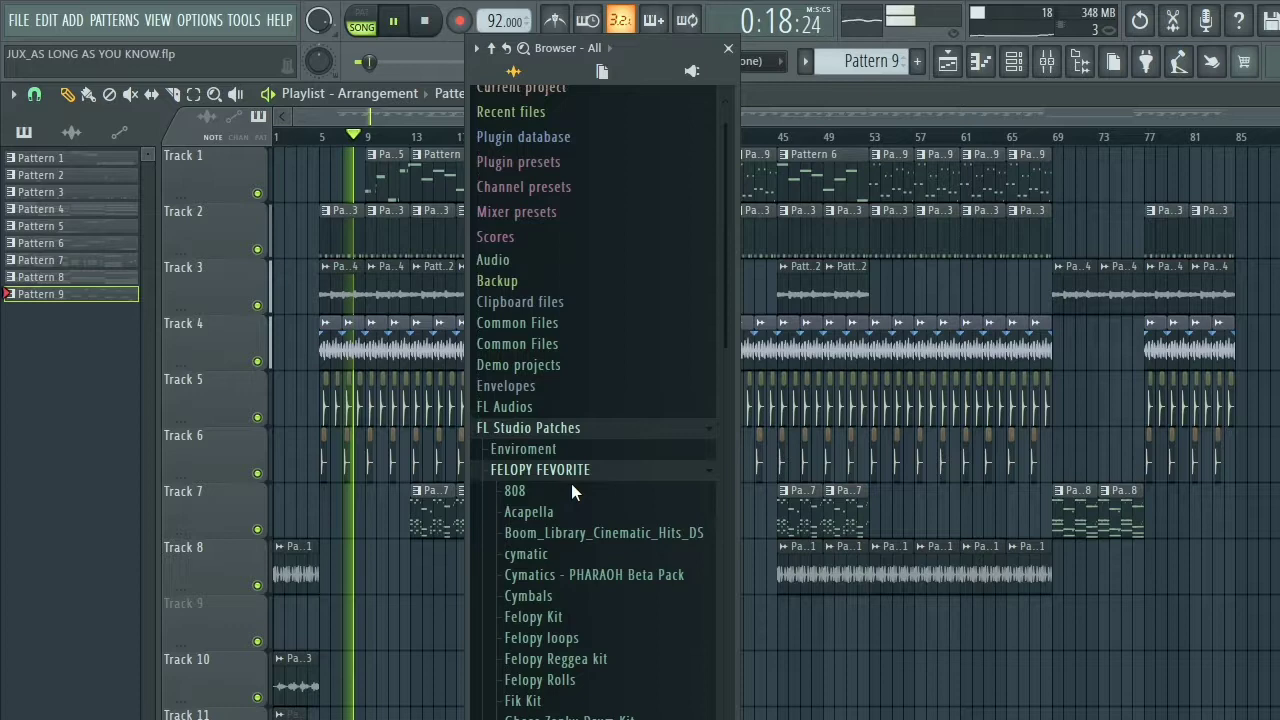
Step: Browse the FELOPY FEVORITE sample folders, looking through AMAPIANO KITZ and the FX folder of Jeb Stew Kit
scroll(571, 483, down, 6)
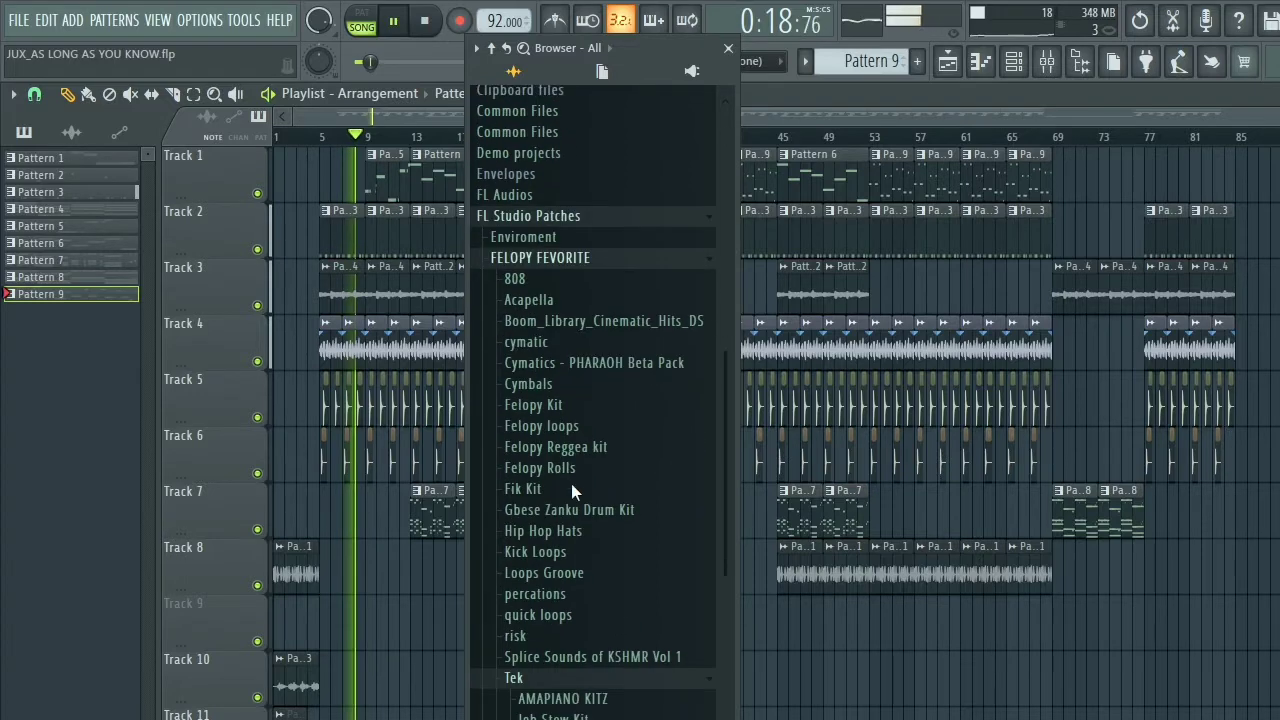
click(578, 577)
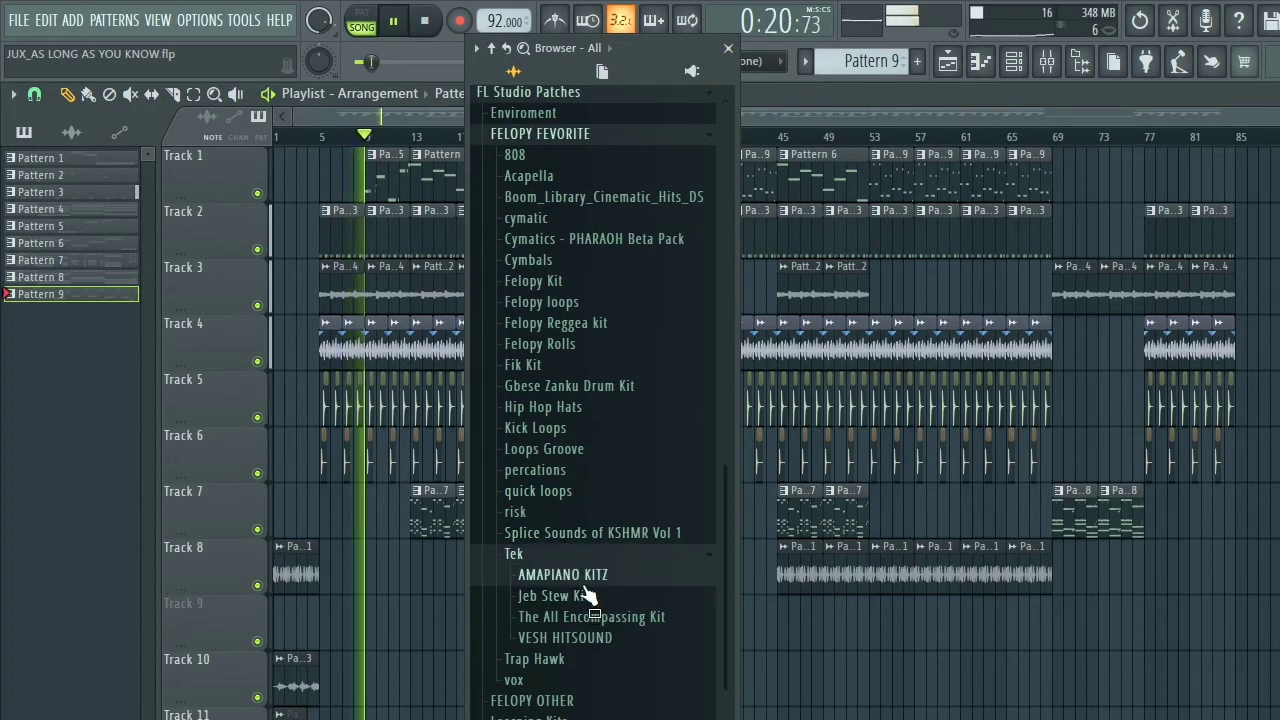
scroll(588, 594, down, 5)
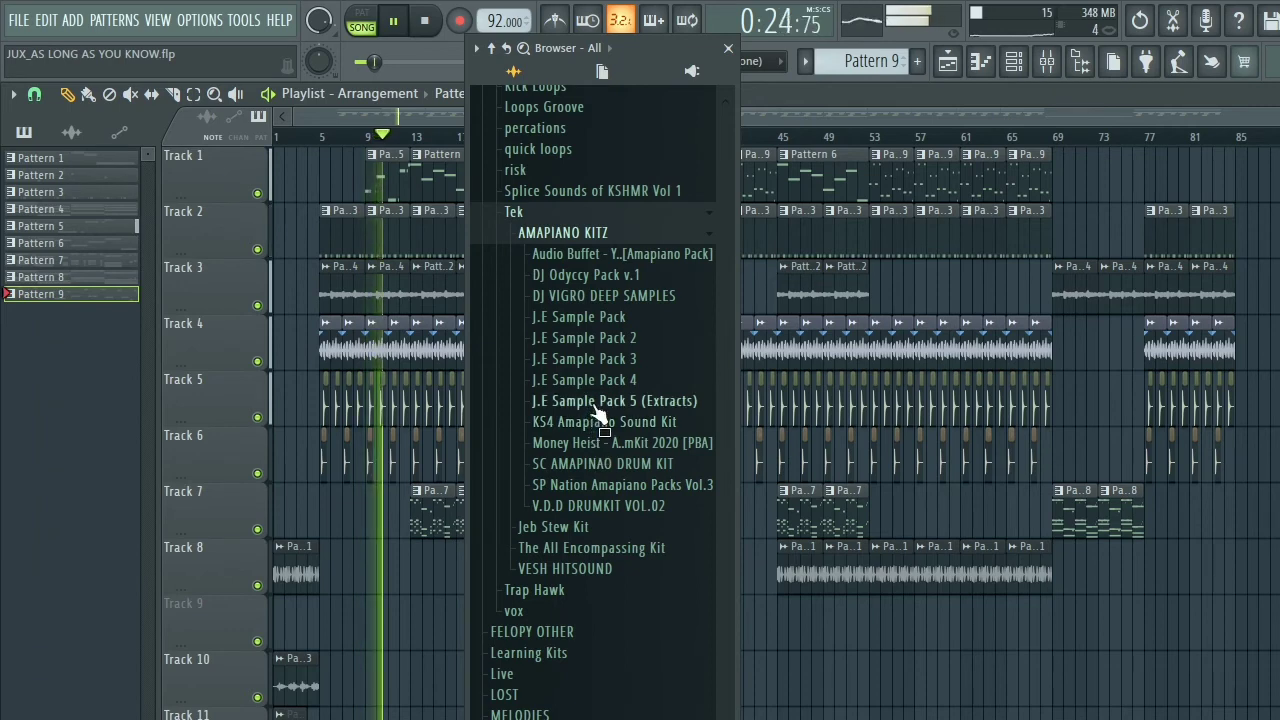
scroll(590, 480, down, 2)
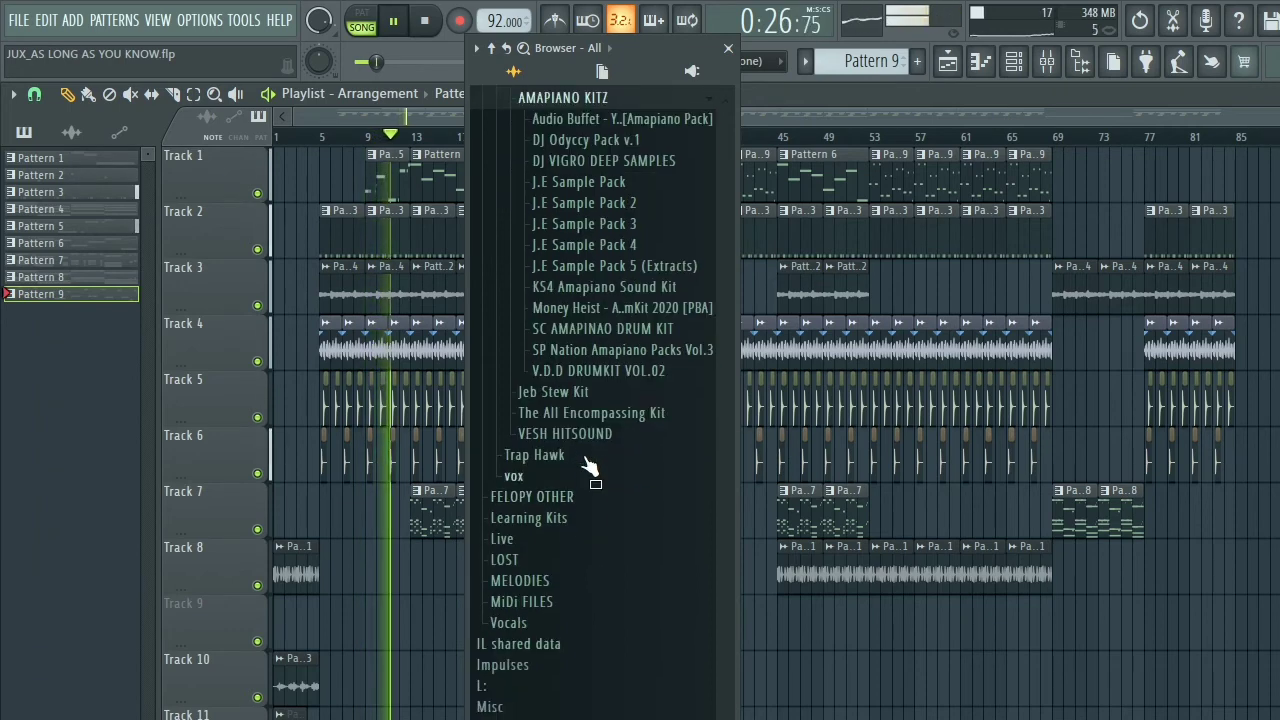
click(590, 393)
scroll(588, 410, down, 1)
scroll(595, 425, down, 3)
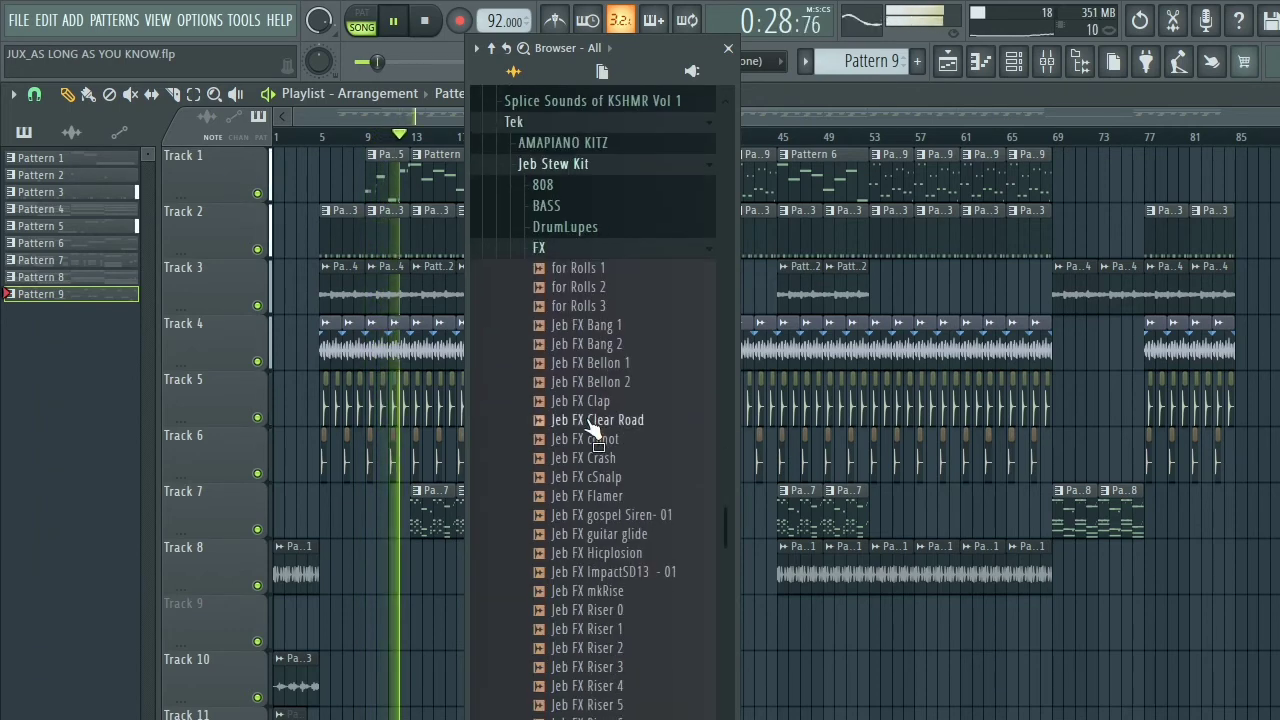
Step: Replay the arrangement from about bar 11, review the clips and check the channels used in Pattern 6
click(396, 137)
scroll(398, 145, up, 4)
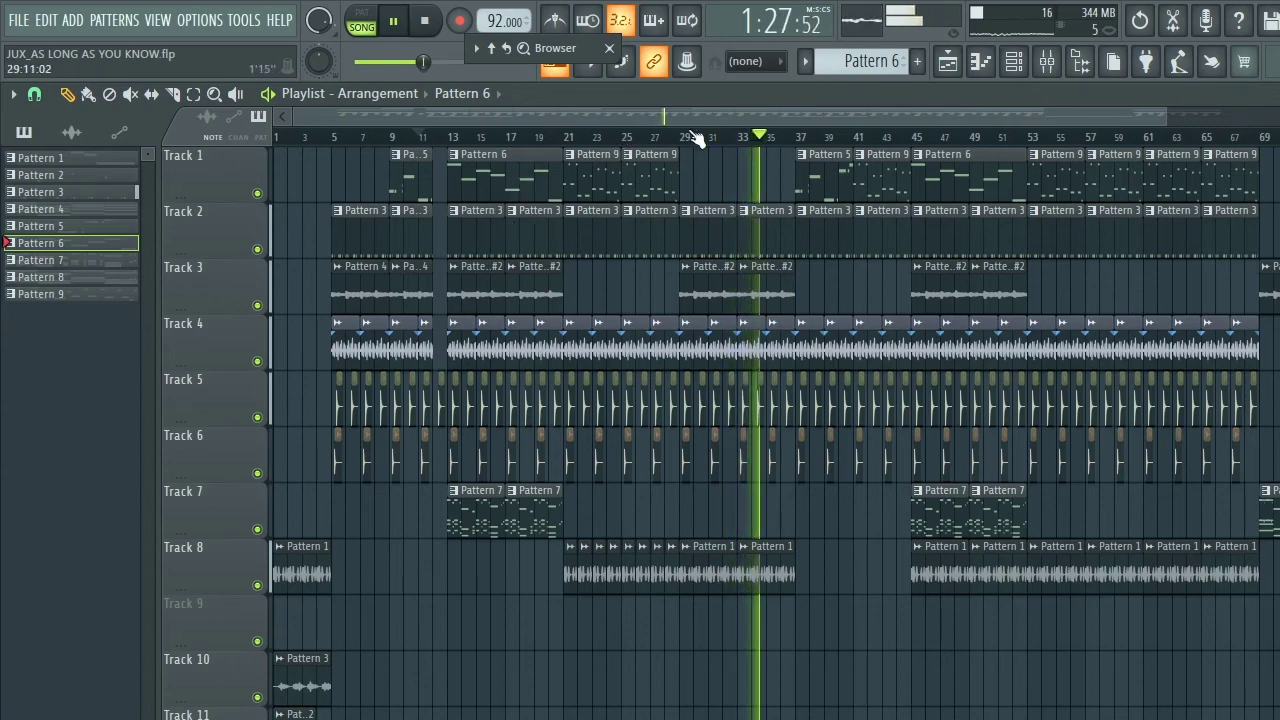
scroll(695, 140, down, 3)
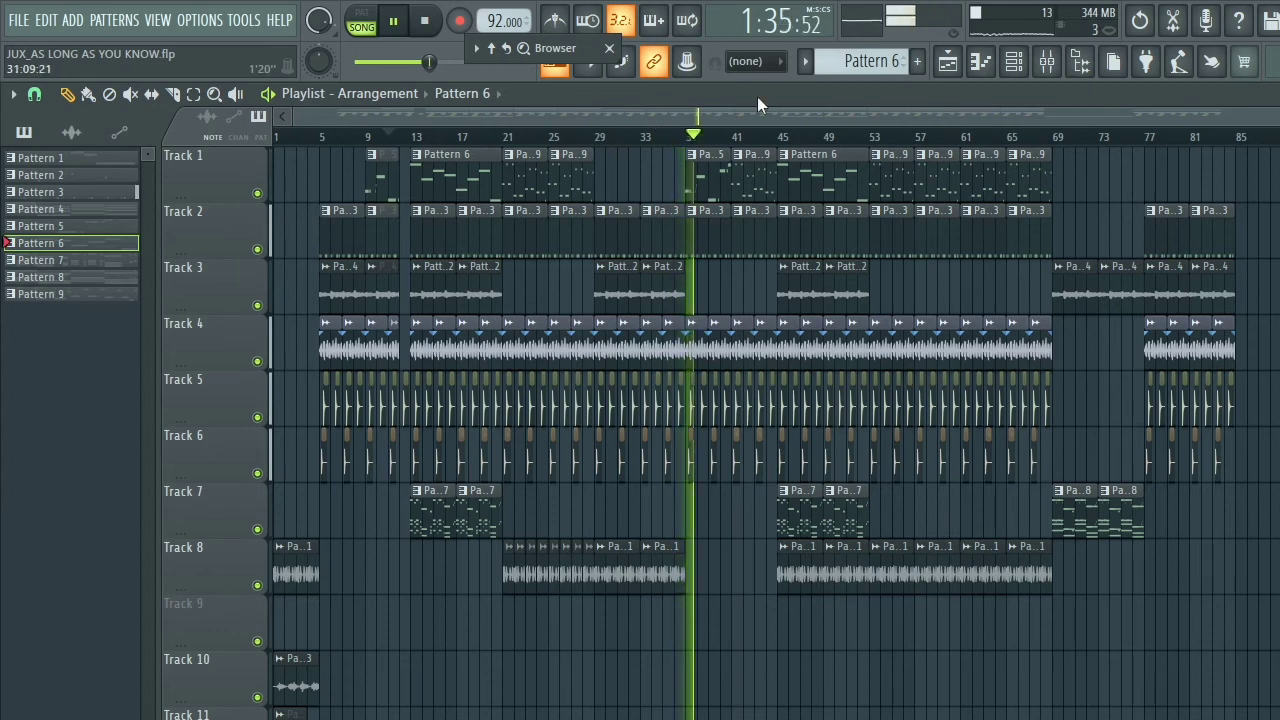
click(1013, 61)
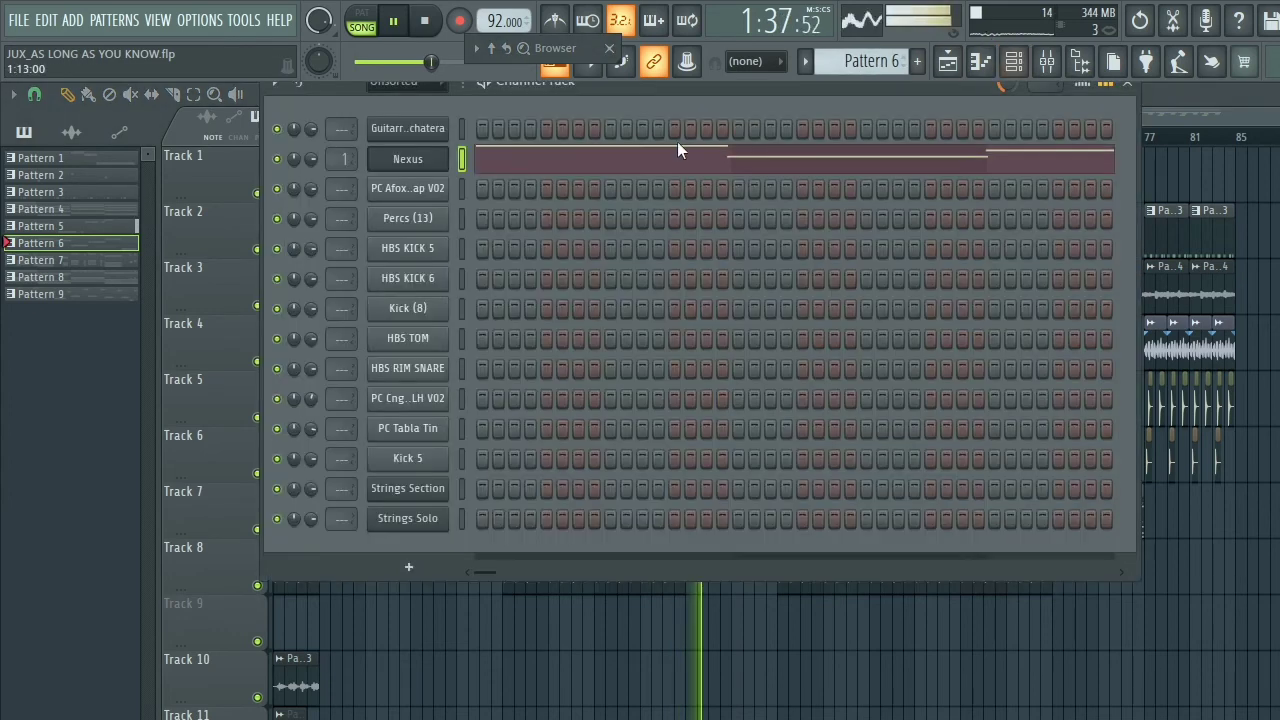
click(948, 64)
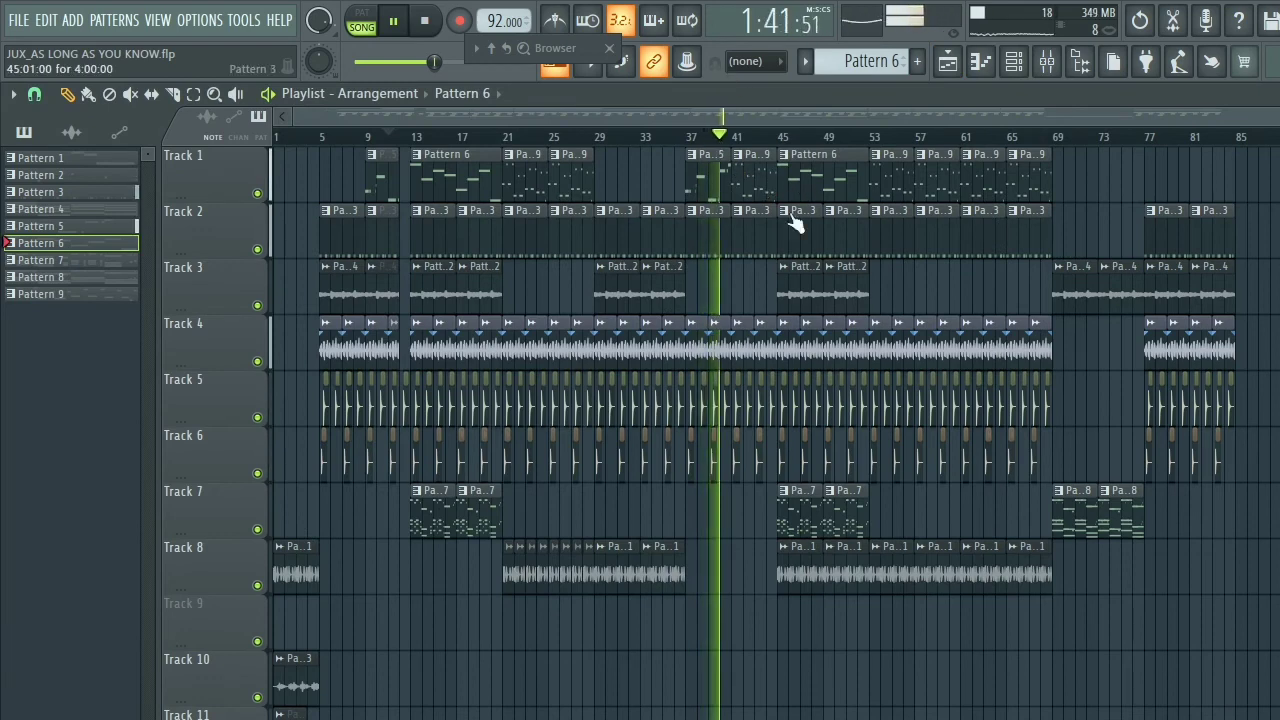
Step: Return to the Jeb Stew Kit FX samples and audition the for Rolls 1 sample during playback
key(alt+F8)
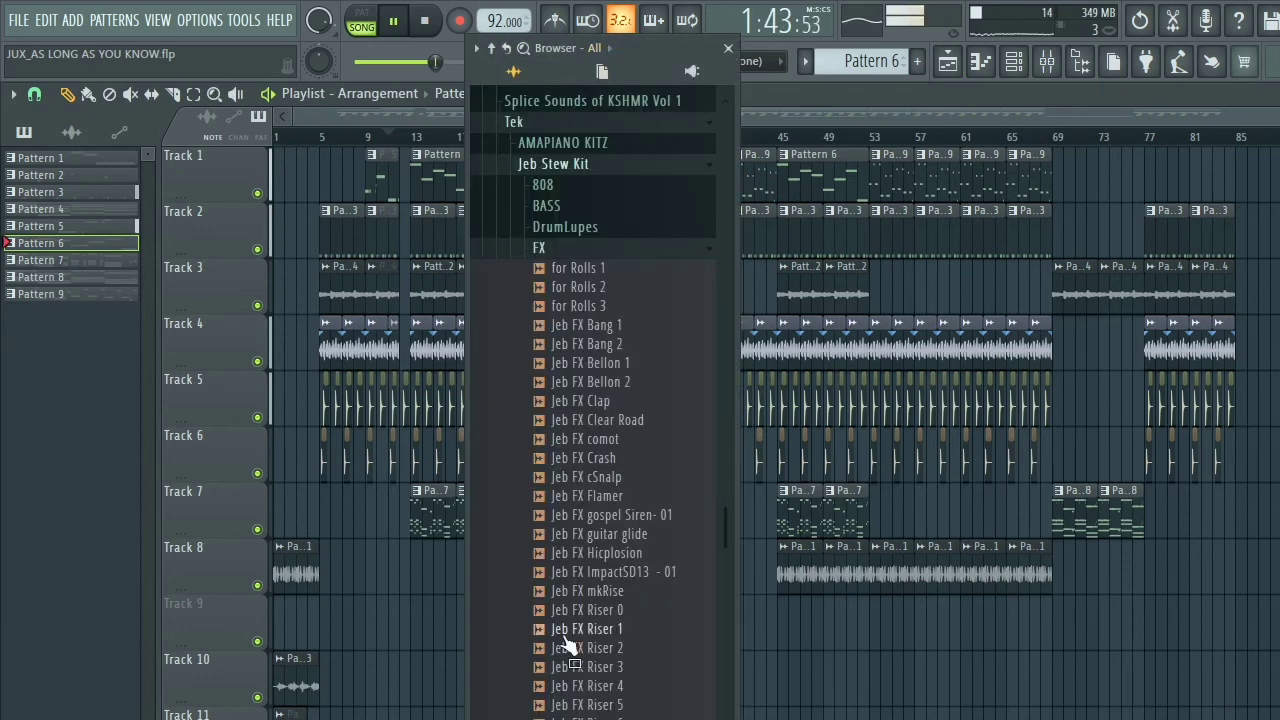
scroll(567, 645, up, 7)
scroll(570, 650, down, 4)
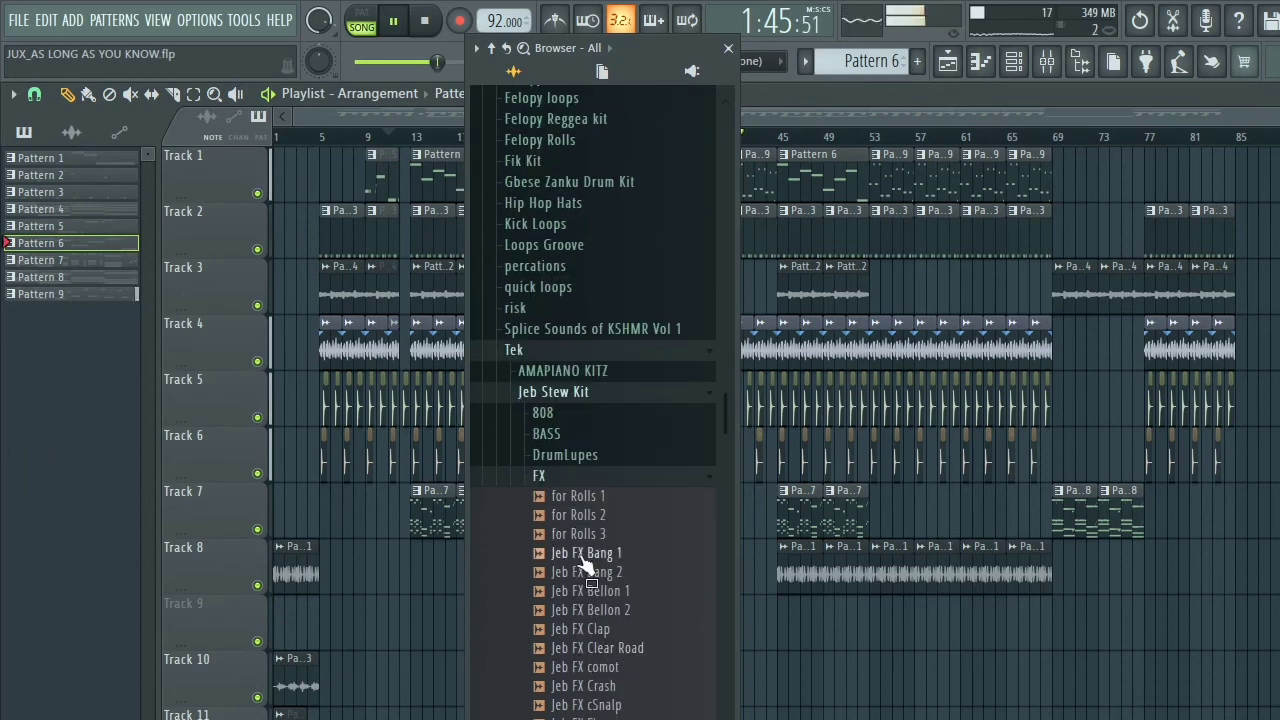
click(603, 498)
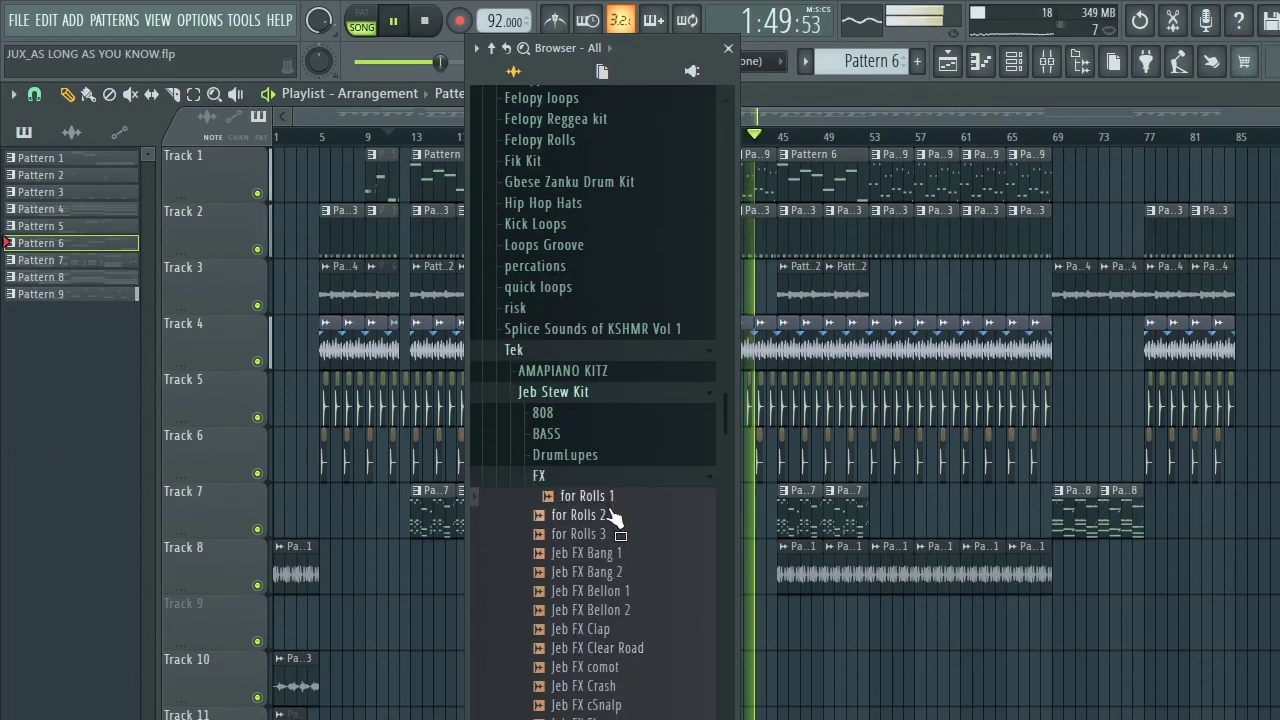
Step: Place the for Rolls 1 sample as a clip on Track 9 at bar 43 of the playlist
drag(613, 512, 945, 713)
drag(831, 652, 760, 640)
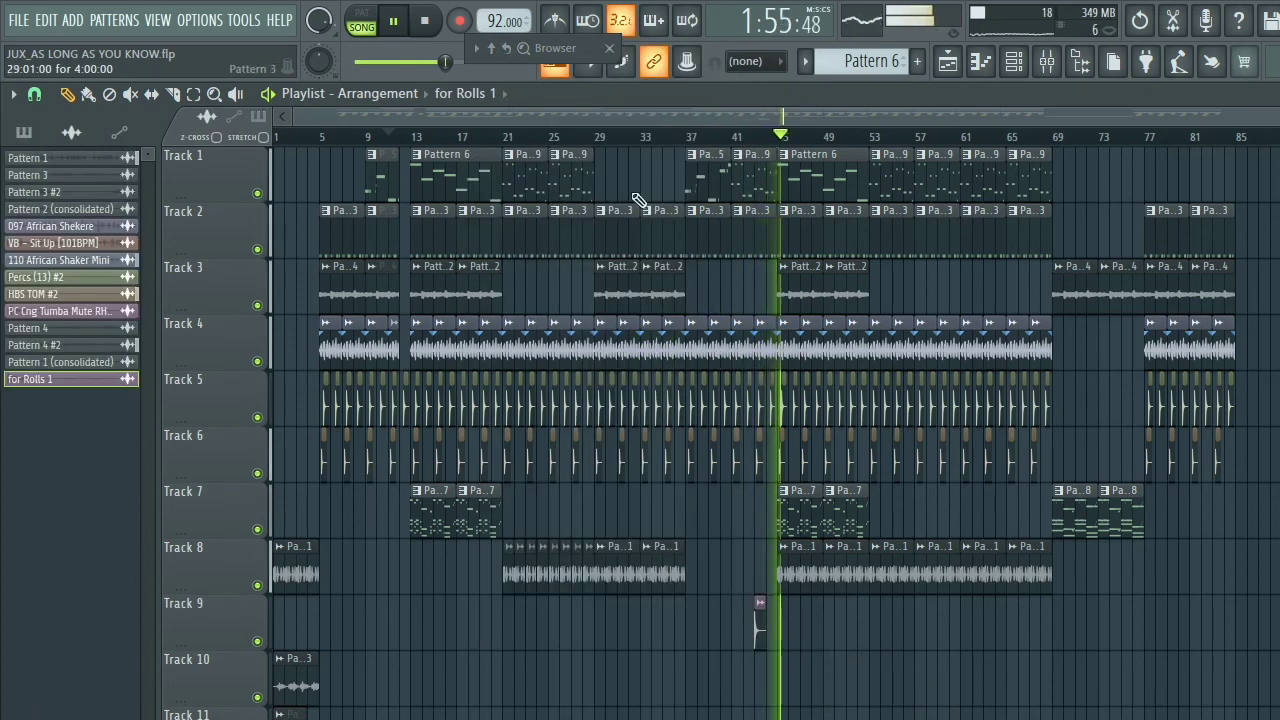
scroll(742, 140, up, 5)
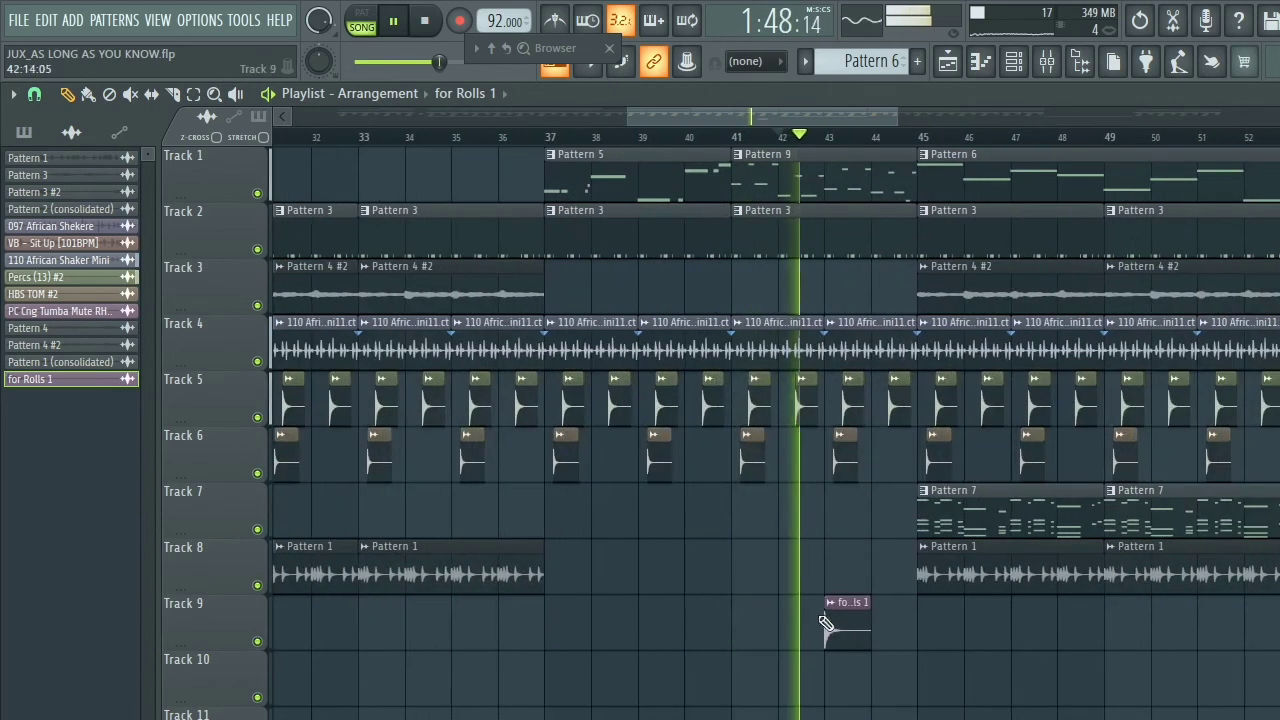
right_click(830, 620)
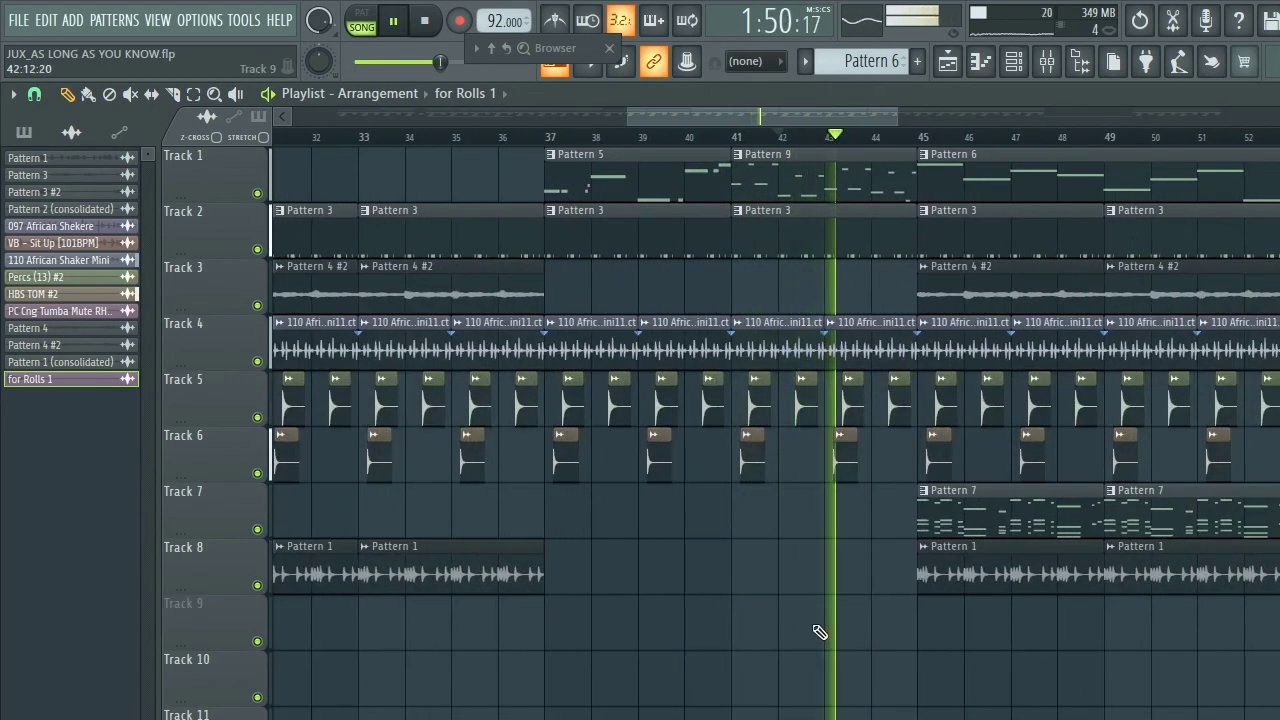
click(788, 618)
drag(788, 618, 834, 618)
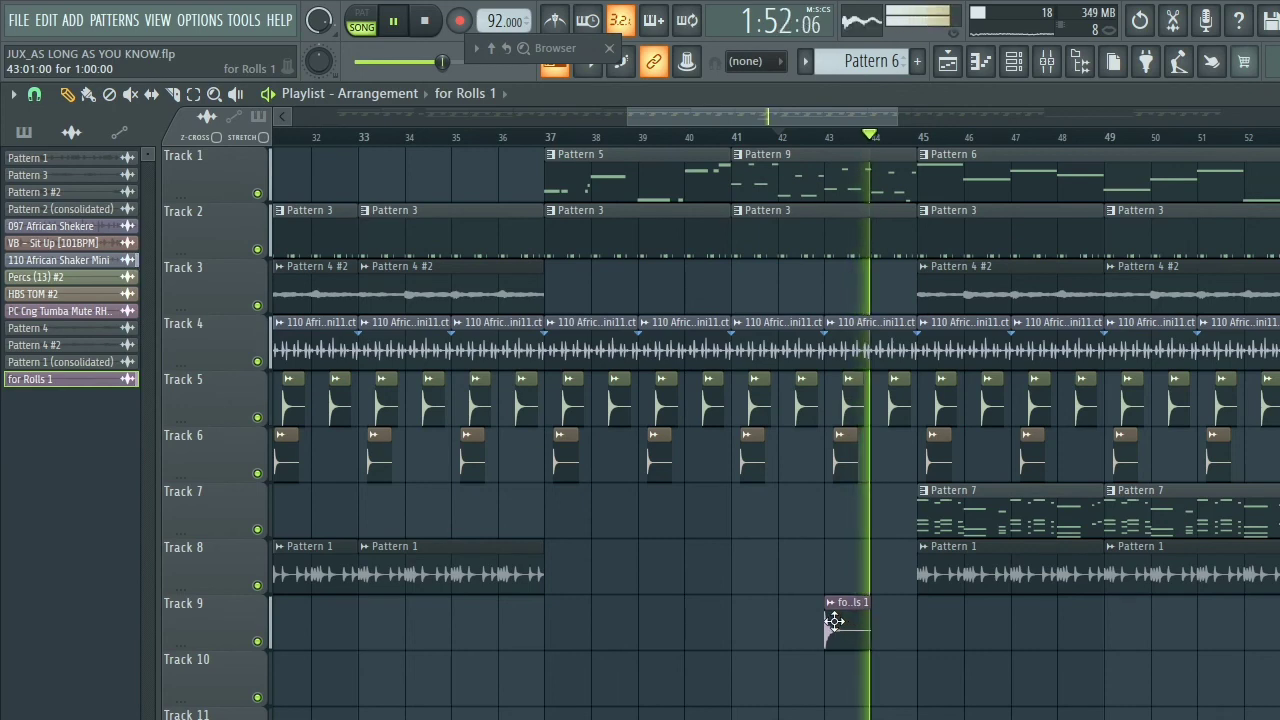
Step: Open the for Rolls 1 clip's sample settings and adjust the EQ amount in its precomputed effects
double_click(835, 620)
click(486, 503)
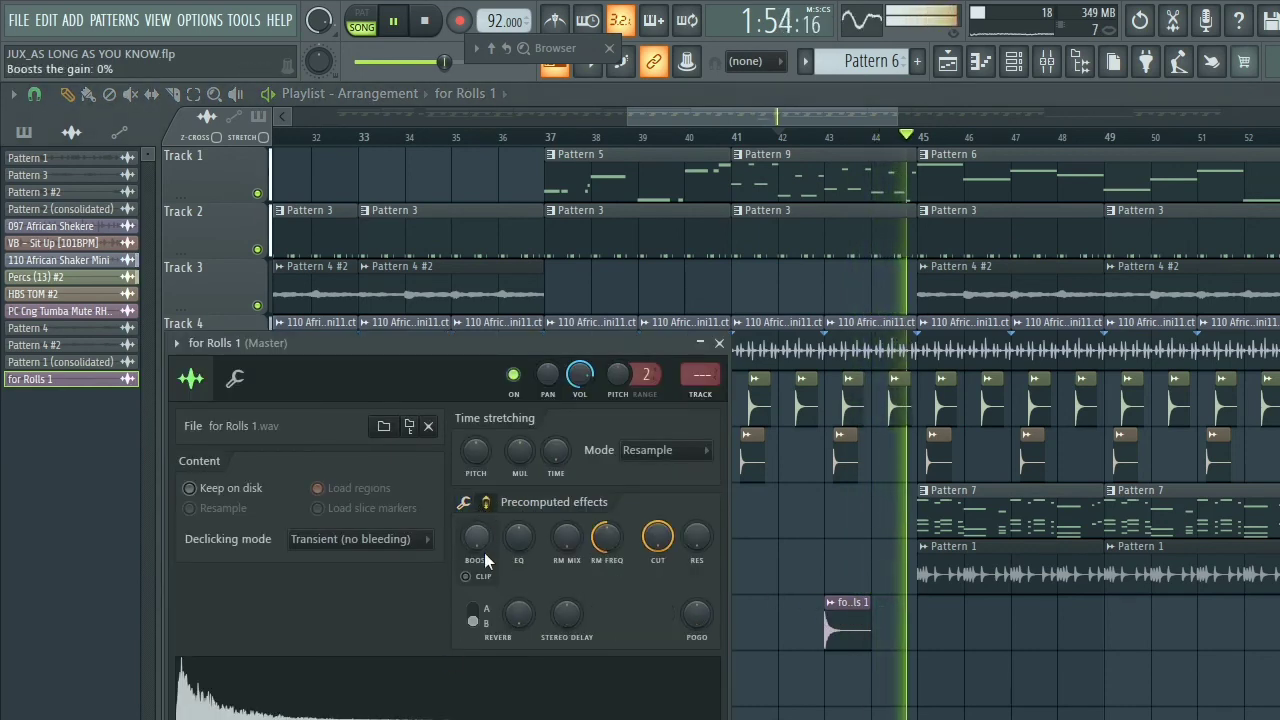
drag(518, 537, 548, 576)
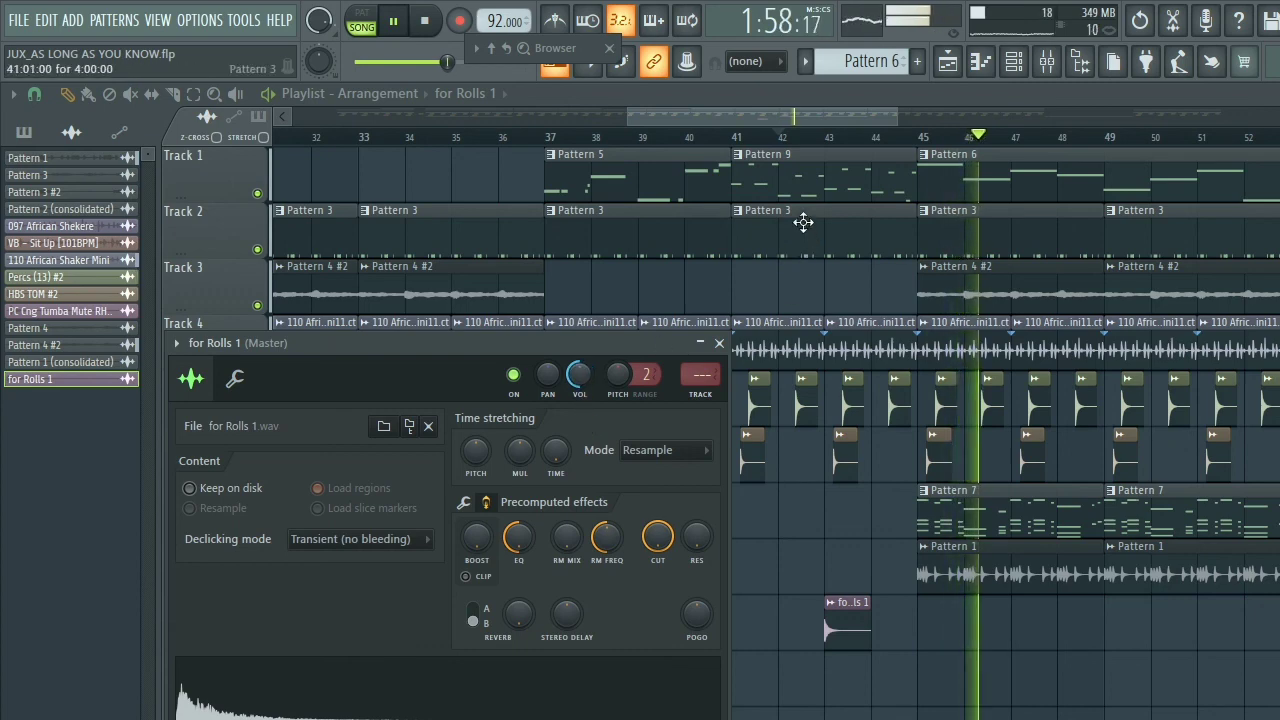
Step: Replay from about bar 42 and move the for Rolls 1 clip on Track 9 to 44:09:13, leading into bar 45
click(786, 140)
drag(857, 623, 904, 623)
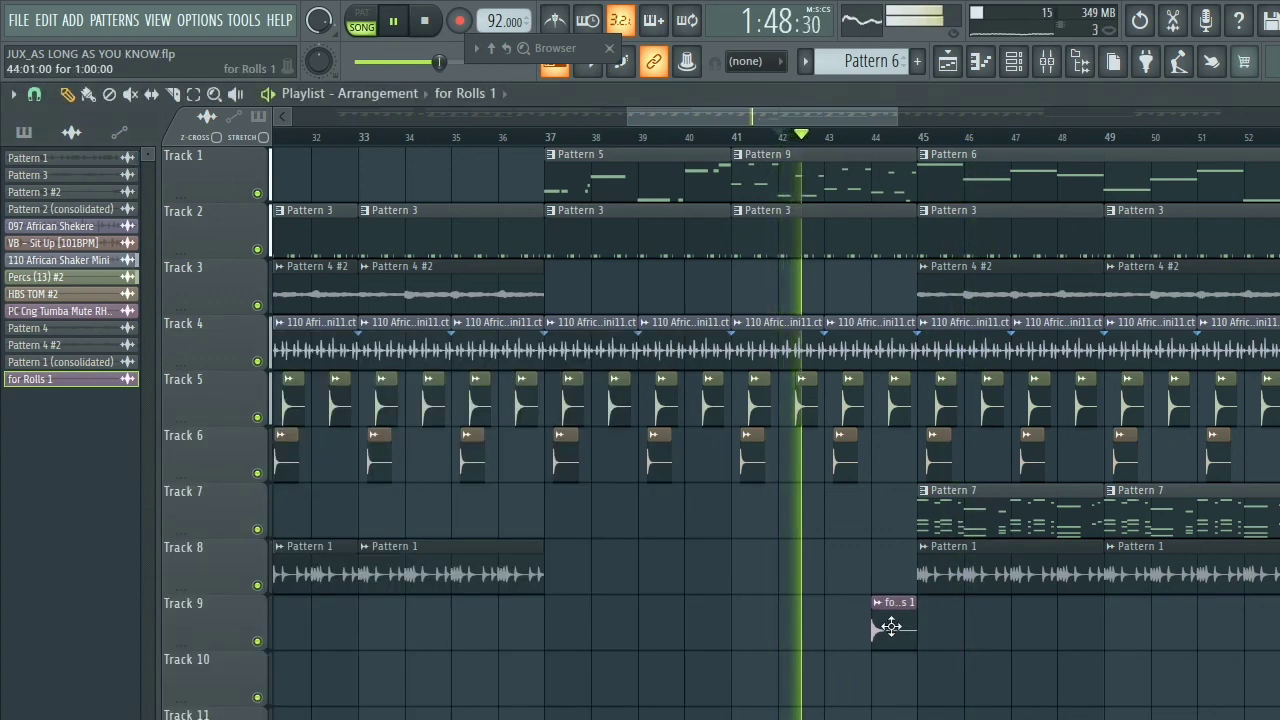
scroll(895, 145, up, 3)
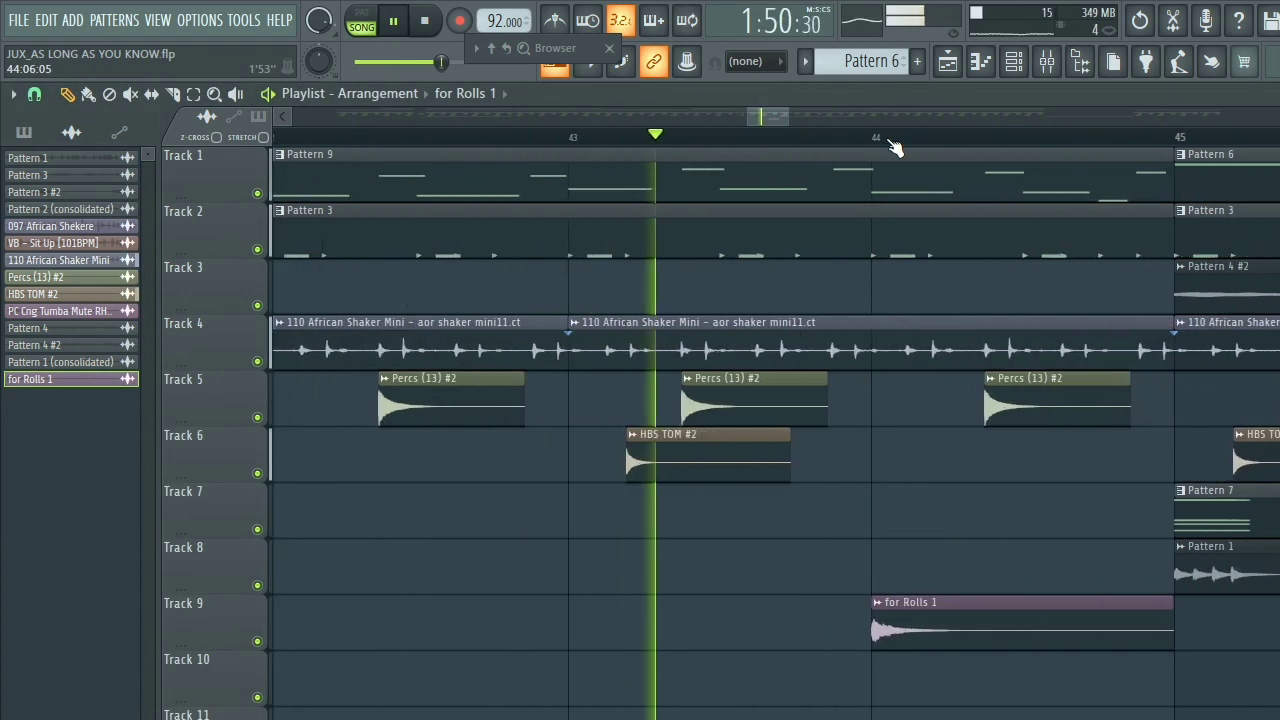
drag(990, 622, 1141, 621)
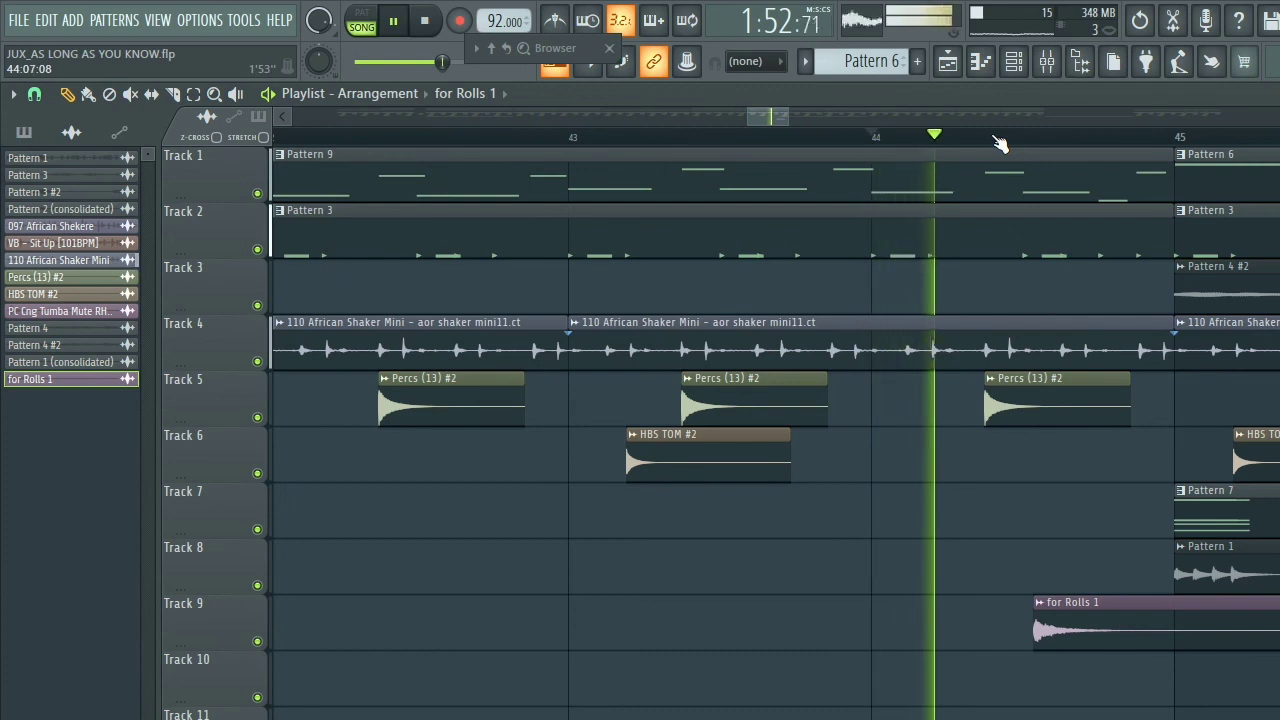
drag(1100, 597, 1114, 623)
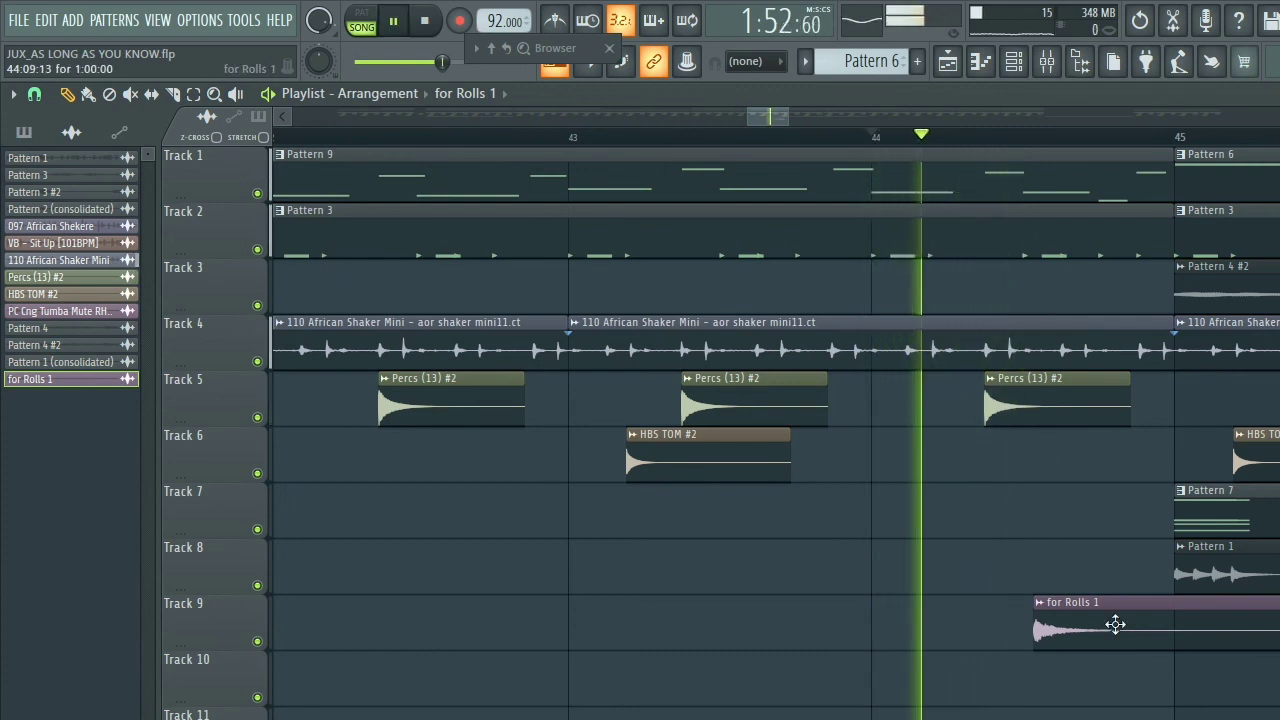